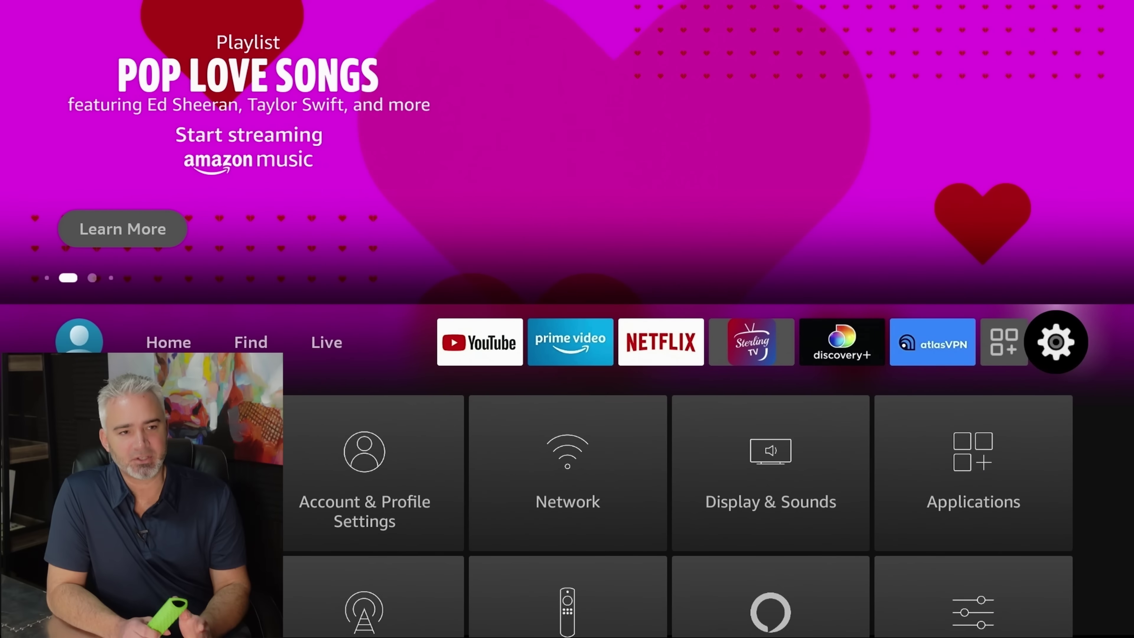
Step: Move through the Settings tiles past Preferences, then back to open Display & Sounds
{"action": "key", "text": "Down"}
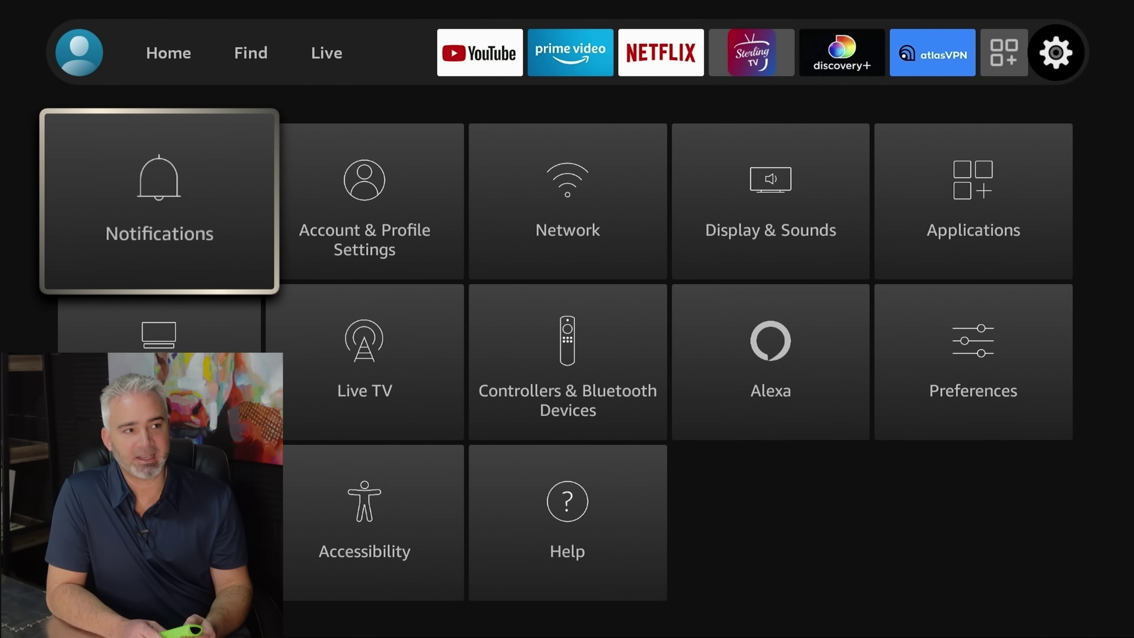
{"action": "key", "text": "Right"}
{"action": "key", "text": "Right"}
{"action": "key", "text": "Right"}
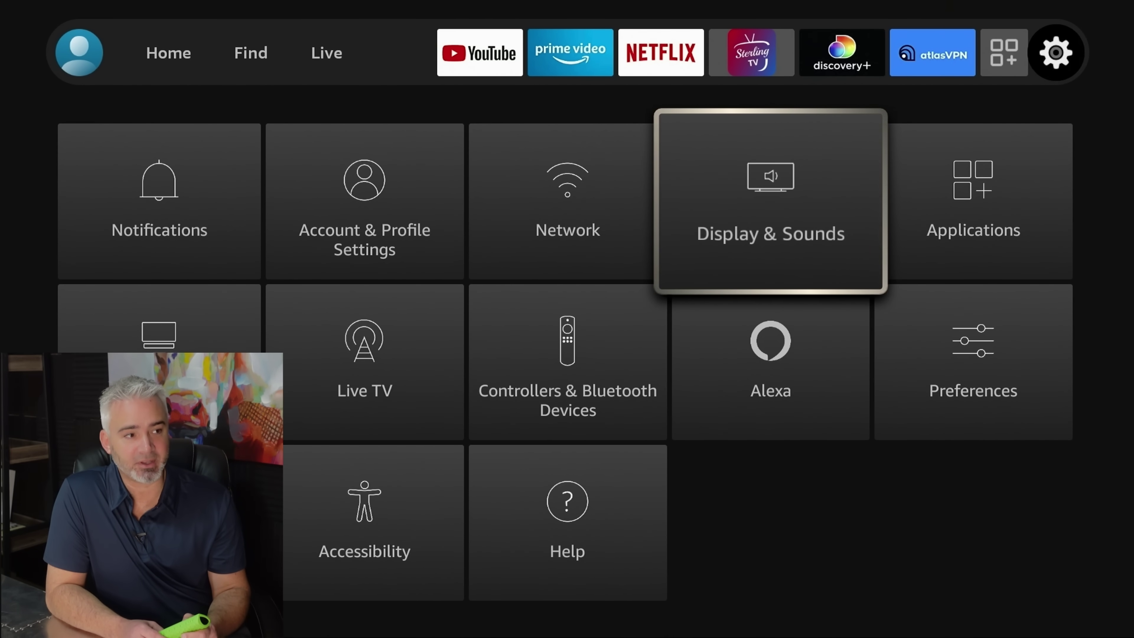
{"action": "key", "text": "Down"}
{"action": "key", "text": "Right"}
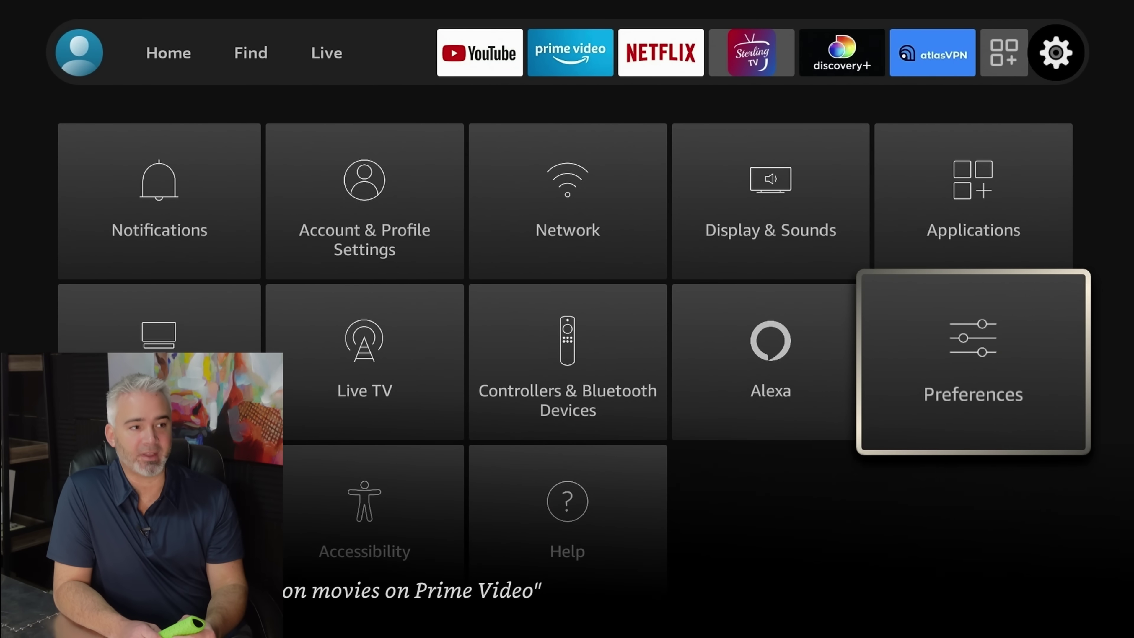
{"action": "key", "text": "Up"}
{"action": "key", "text": "Left"}
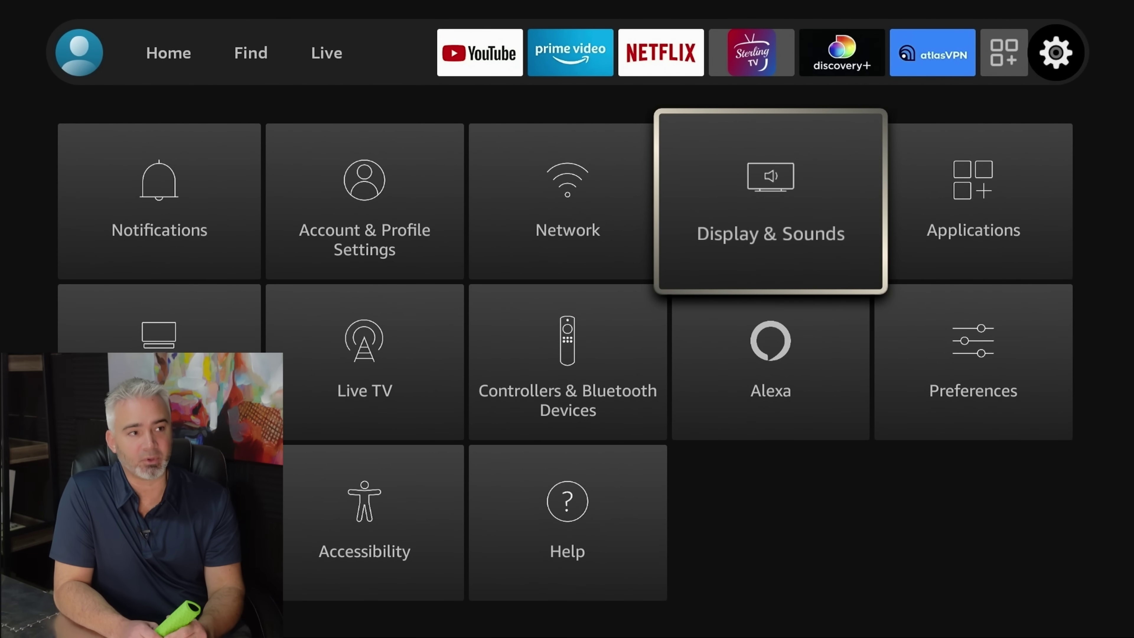
{"action": "key", "text": "Return"}
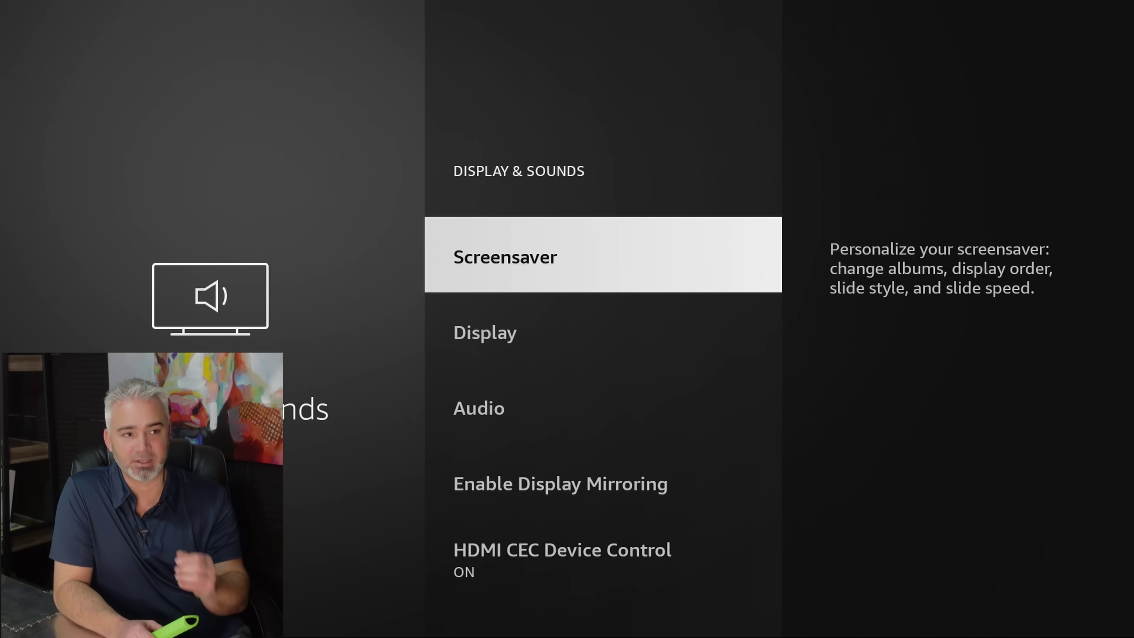
Step: Change the Screensaver Start Time to Never and back out to the Settings grid
{"action": "key", "text": "Return"}
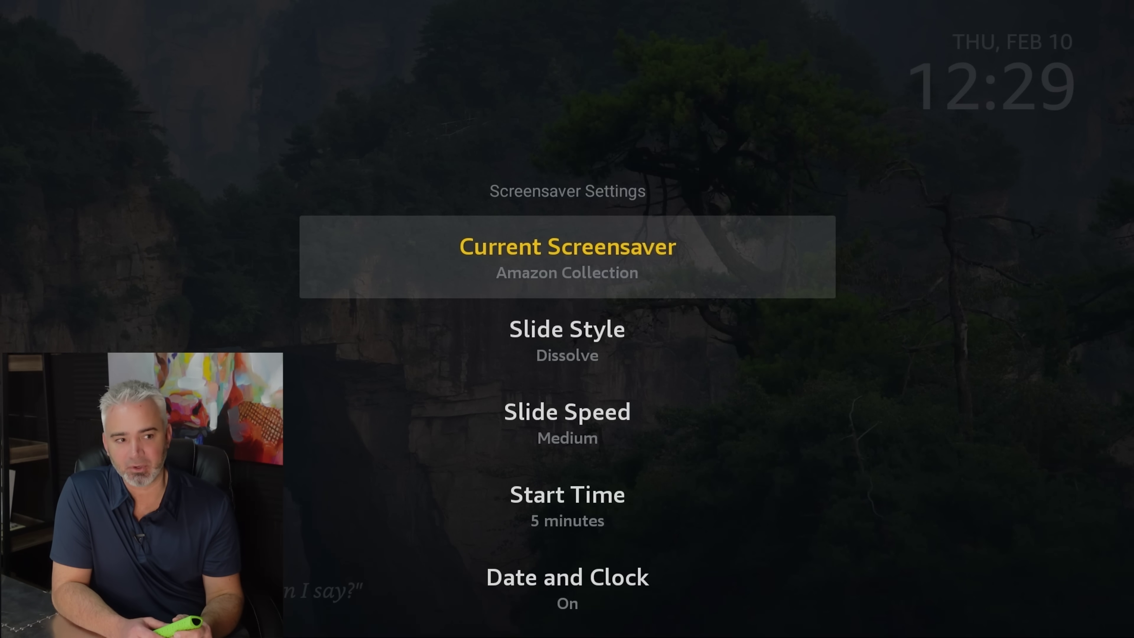
{"action": "key", "text": "Down"}
{"action": "key", "text": "Down"}
{"action": "key", "text": "Down"}
{"action": "key", "text": "Return"}
{"action": "key", "text": "Down"}
{"action": "key", "text": "Down"}
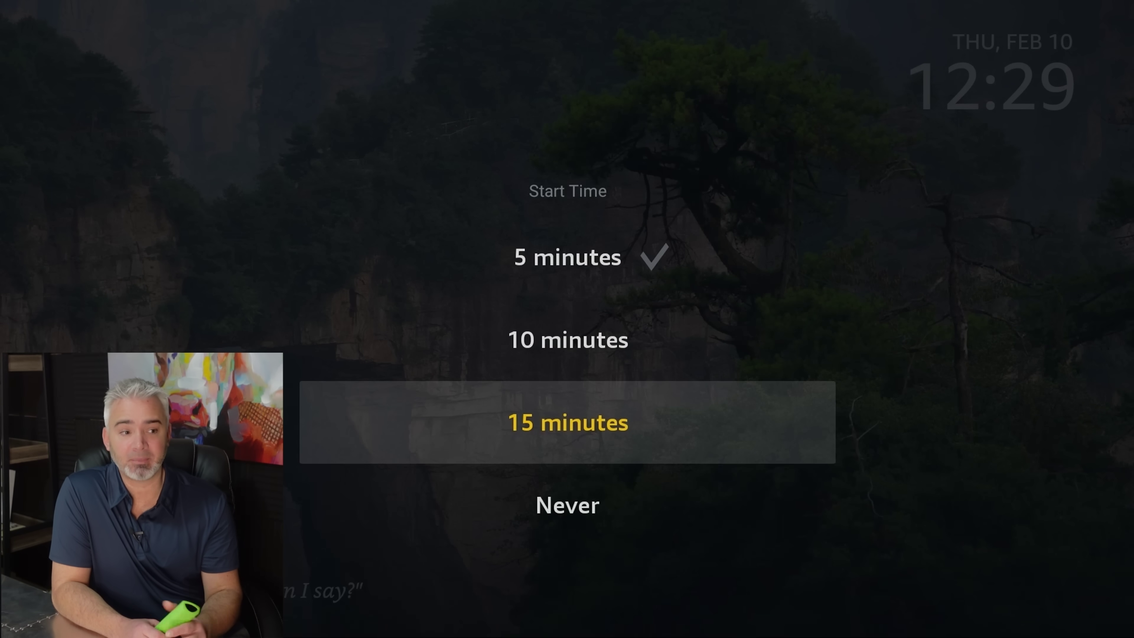
{"action": "key", "text": "Down"}
{"action": "key", "text": "Return"}
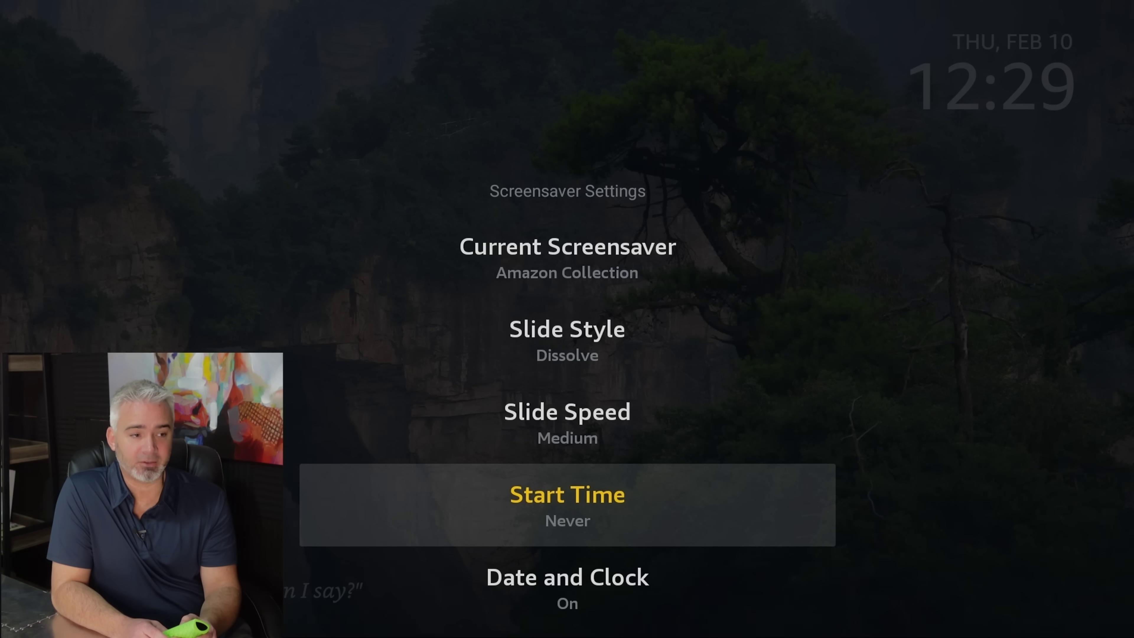
{"action": "key", "text": "Escape"}
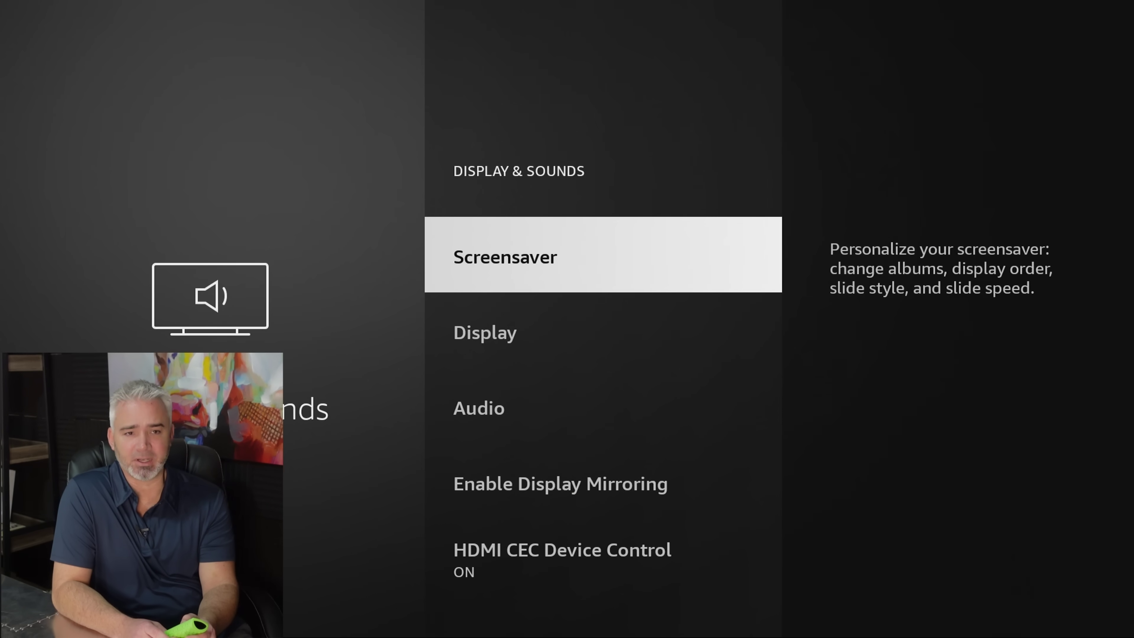
{"action": "key", "text": "Escape"}
Step: Open Applications > Manage Installed Applications with the list still showing all apps
{"action": "key", "text": "Right"}
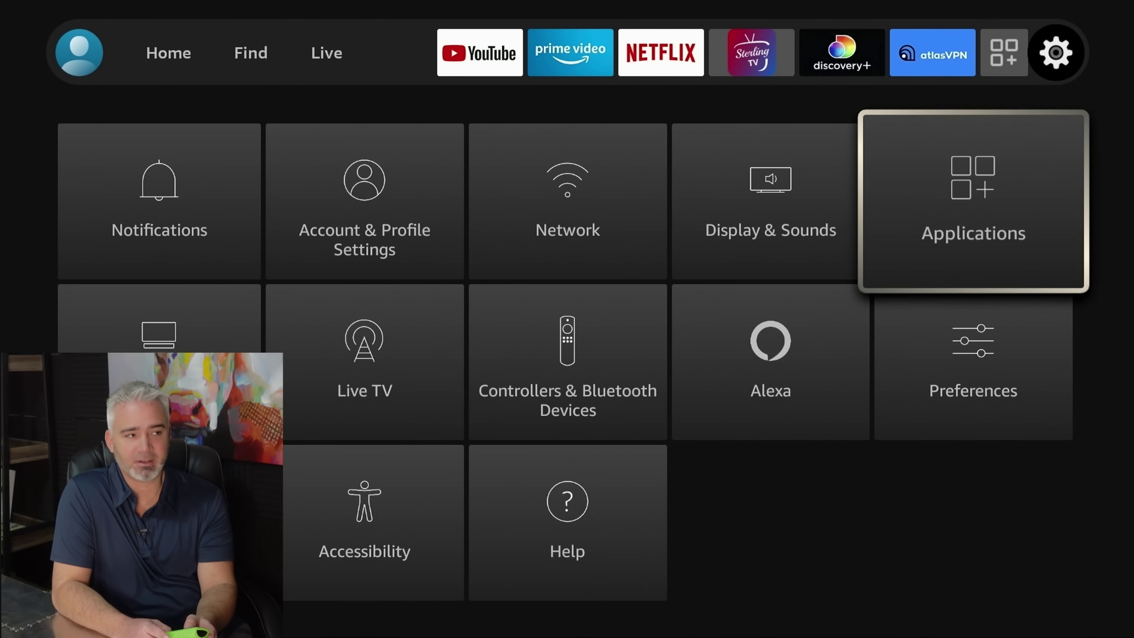
{"action": "key", "text": "Return"}
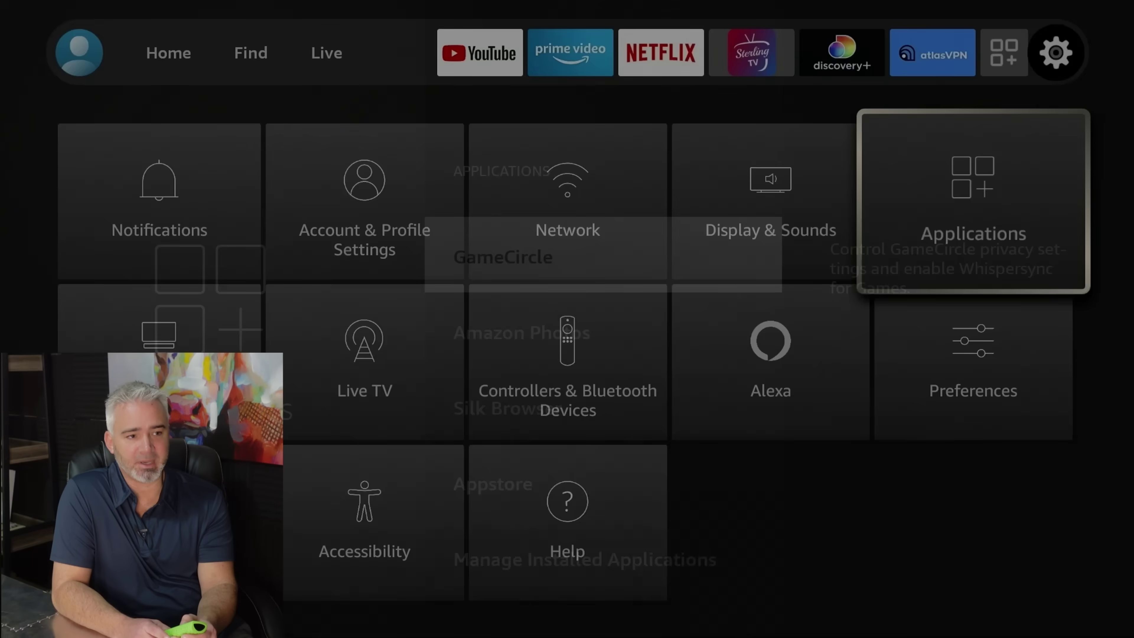
{"action": "key", "text": "Down"}
{"action": "key", "text": "Down"}
{"action": "key", "text": "Down"}
{"action": "key", "text": "Down"}
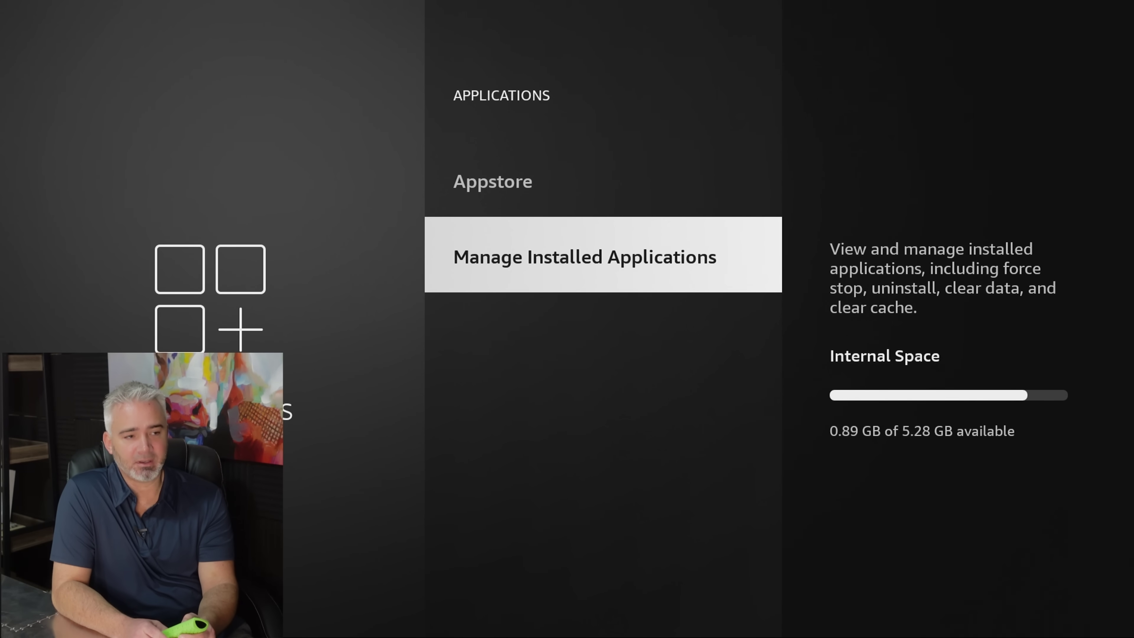
{"action": "key", "text": "Return"}
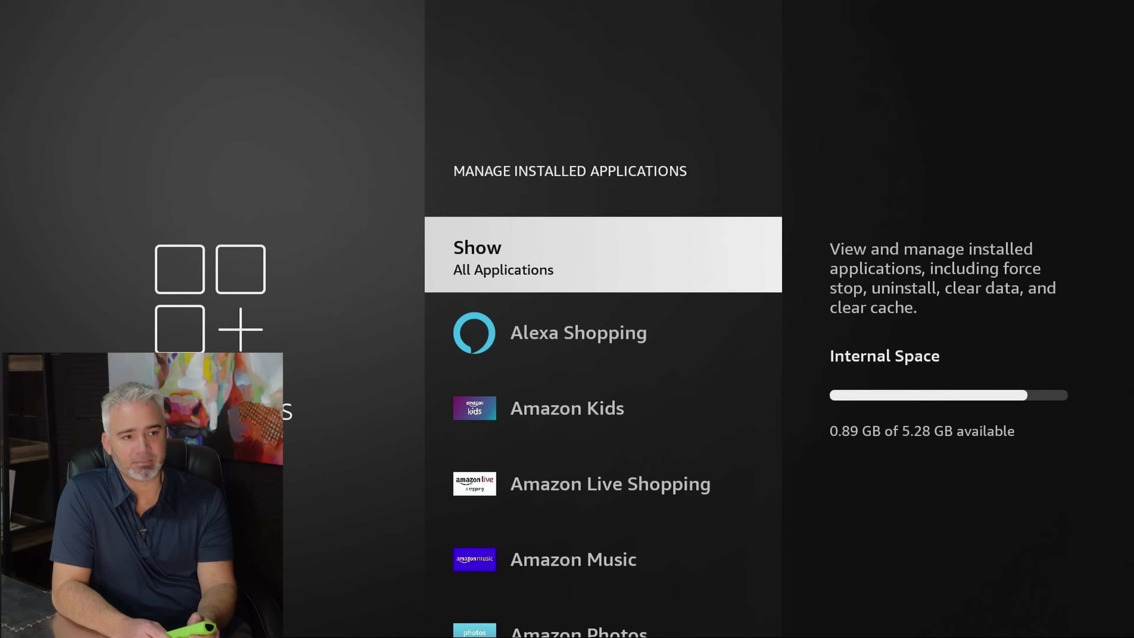
{"action": "key", "text": "Return"}
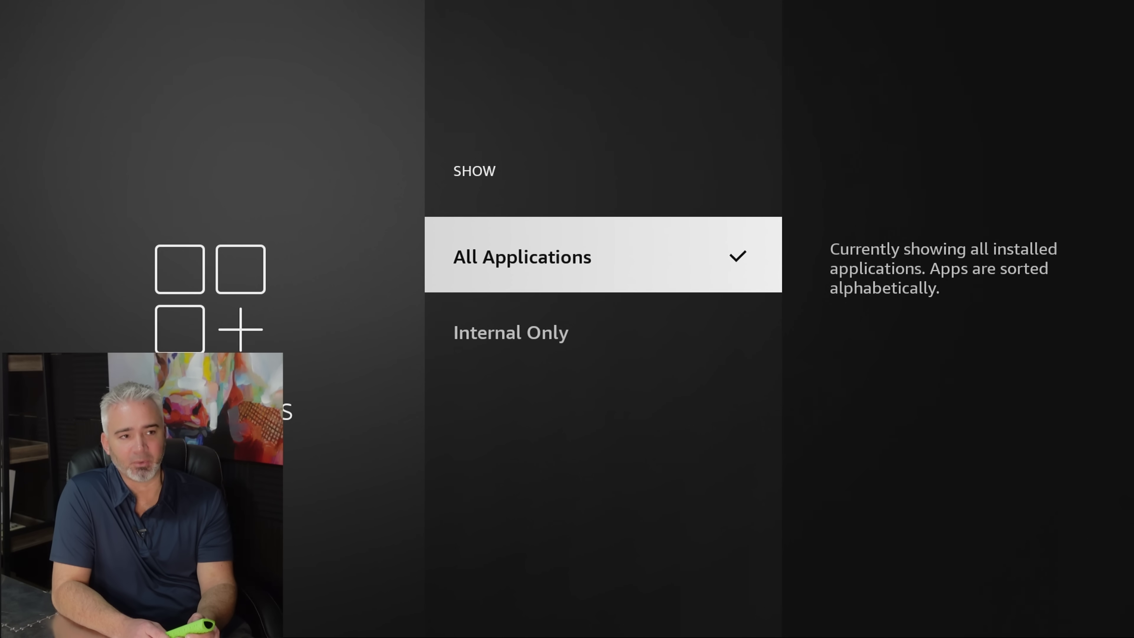
{"action": "key", "text": "Down"}
{"action": "key", "text": "Up"}
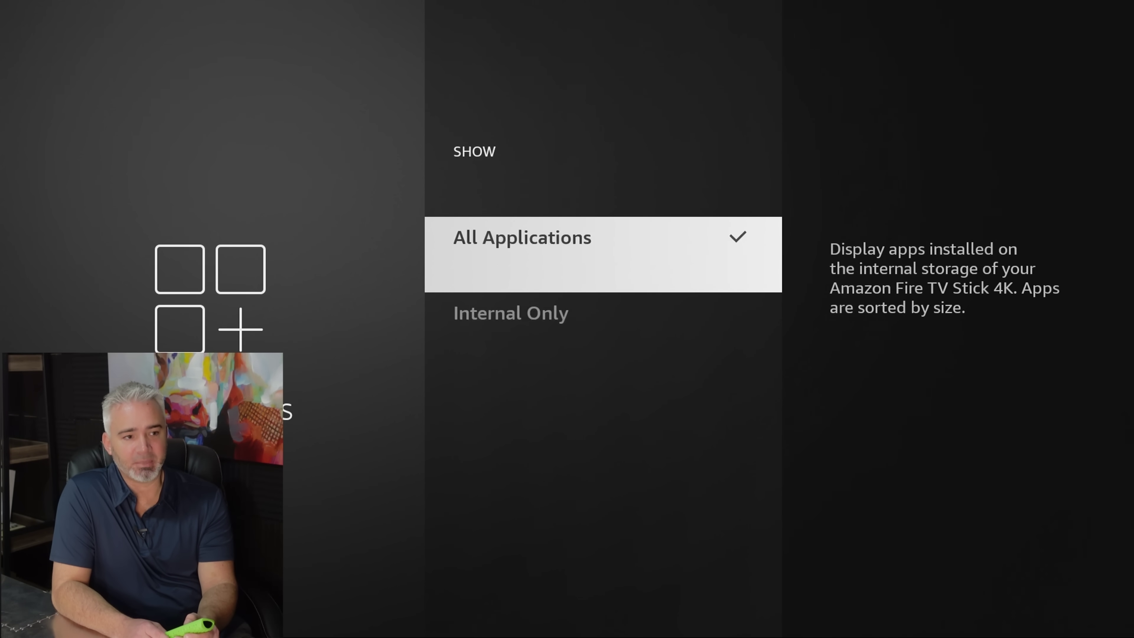
{"action": "key", "text": "Return"}
Step: Clear Aptoide TV's cache to 0 B and return to the Settings grid
{"action": "key", "text": "Down"}
{"action": "key", "text": "Down"}
{"action": "key", "text": "Down"}
{"action": "key", "text": "Down"}
{"action": "key", "text": "Down"}
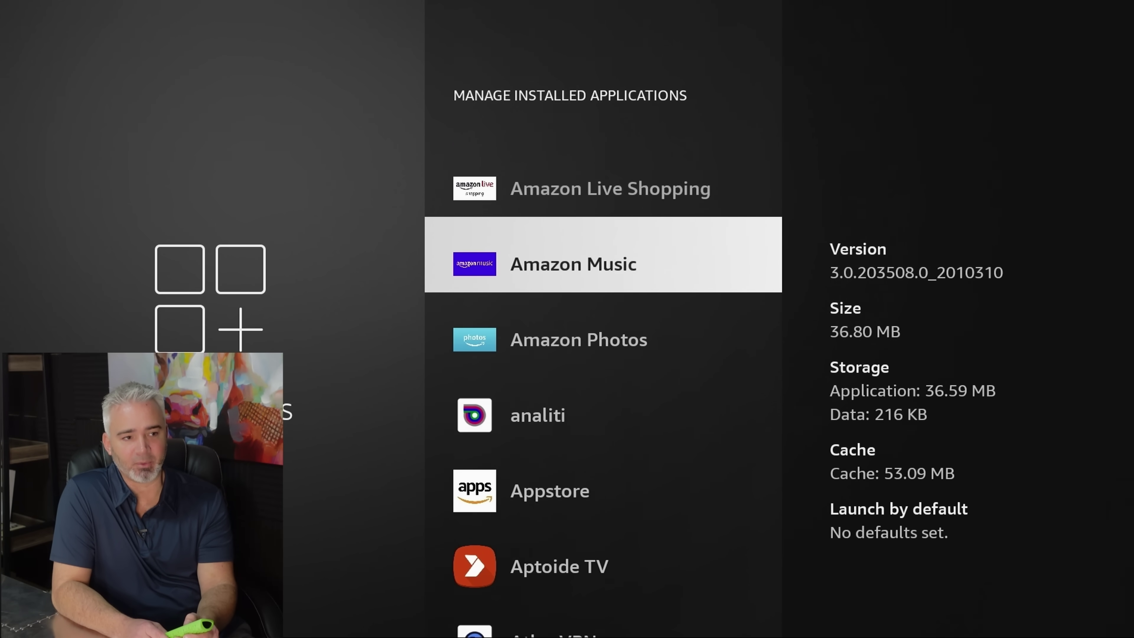
{"action": "key", "text": "Down"}
{"action": "key", "text": "Down"}
{"action": "key", "text": "Down"}
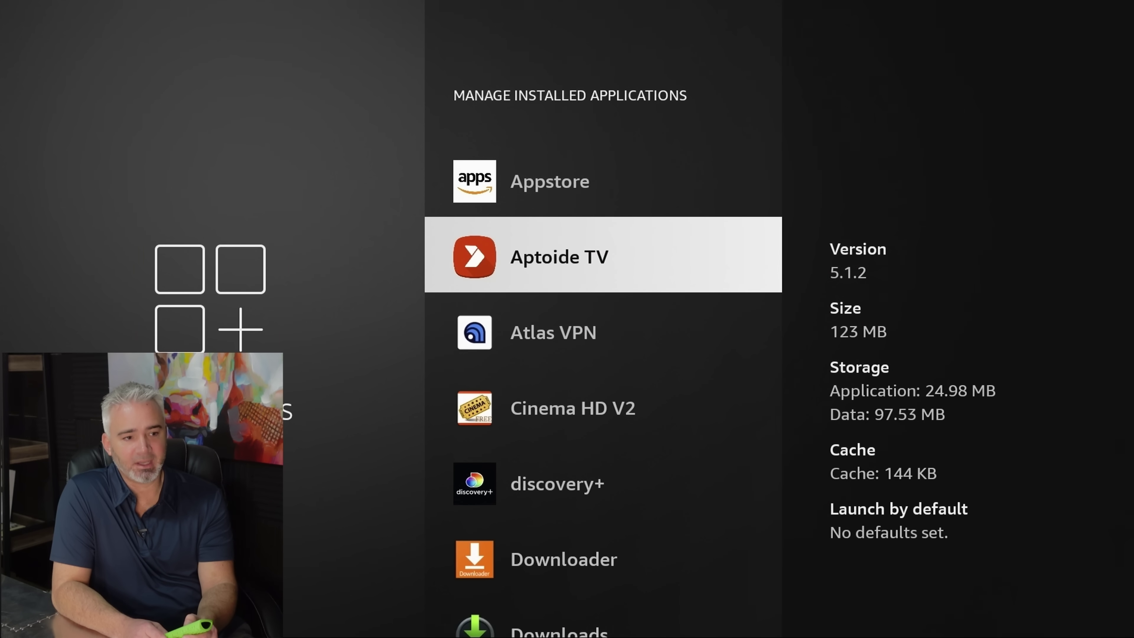
{"action": "key", "text": "Return"}
{"action": "key", "text": "Down"}
{"action": "key", "text": "Down"}
{"action": "key", "text": "Down"}
{"action": "key", "text": "Down"}
{"action": "key", "text": "Down"}
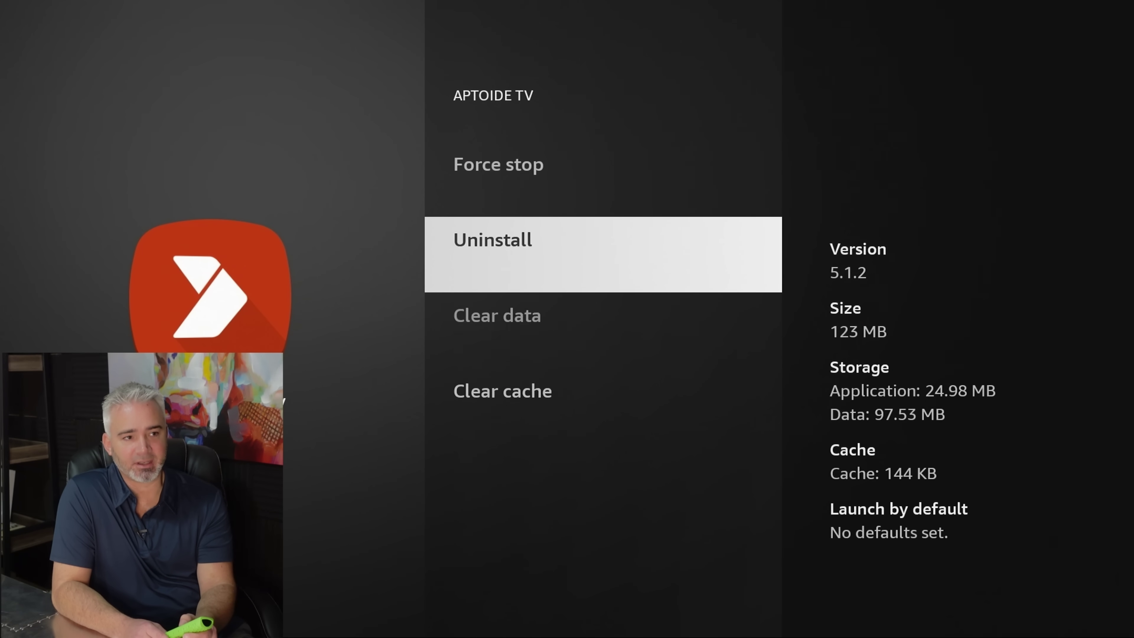
{"action": "key", "text": "Return"}
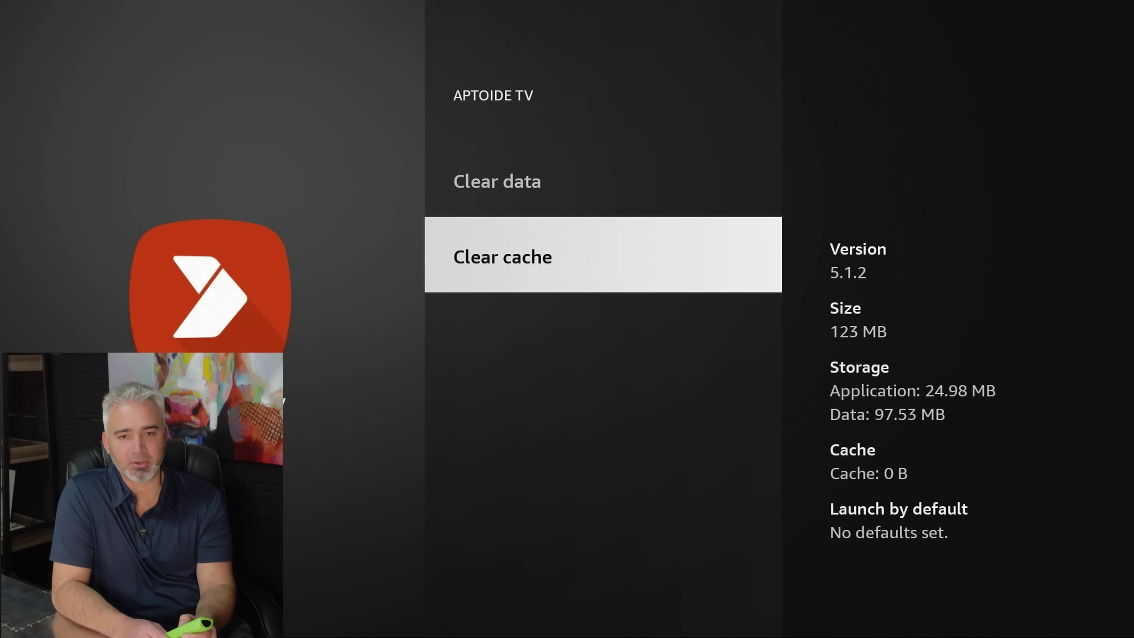
{"action": "key", "text": "Escape"}
{"action": "key", "text": "Escape"}
{"action": "key", "text": "Escape"}
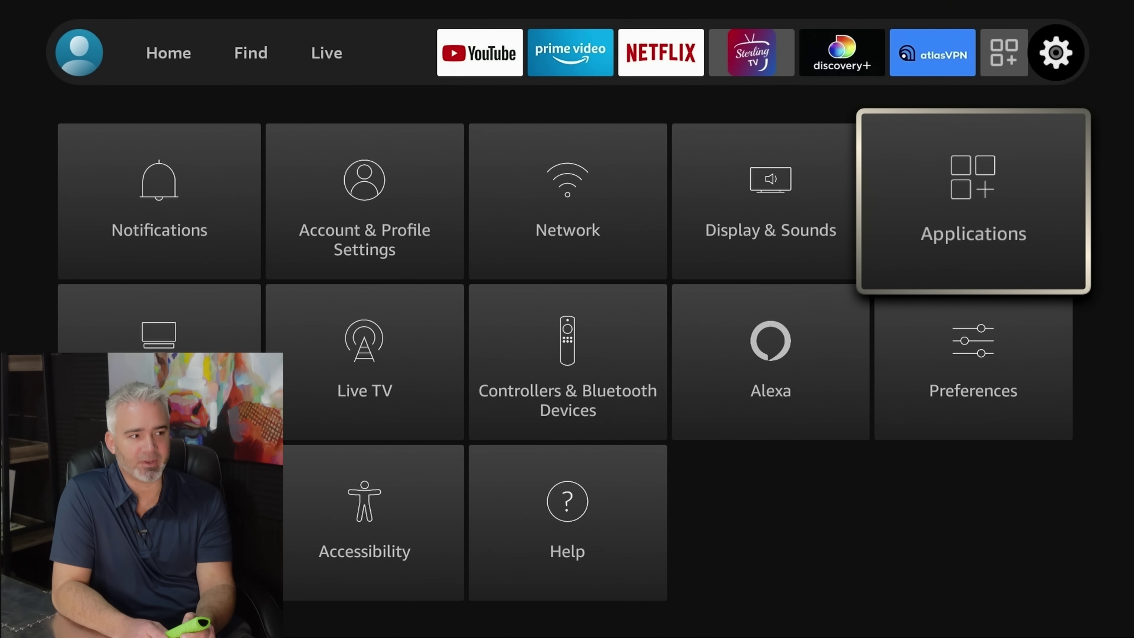
{"action": "key", "text": "Down"}
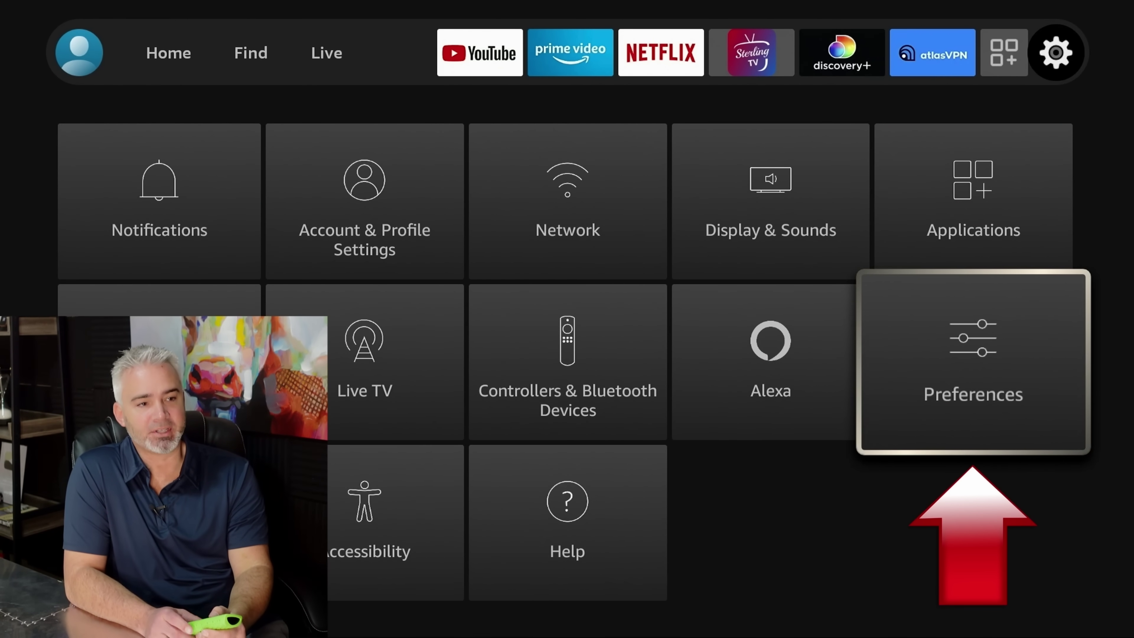
Step: Open Preferences > Privacy Settings, showing Device Usage Data, App Usage Data and Interest-based Ads ON
{"action": "key", "text": "Return"}
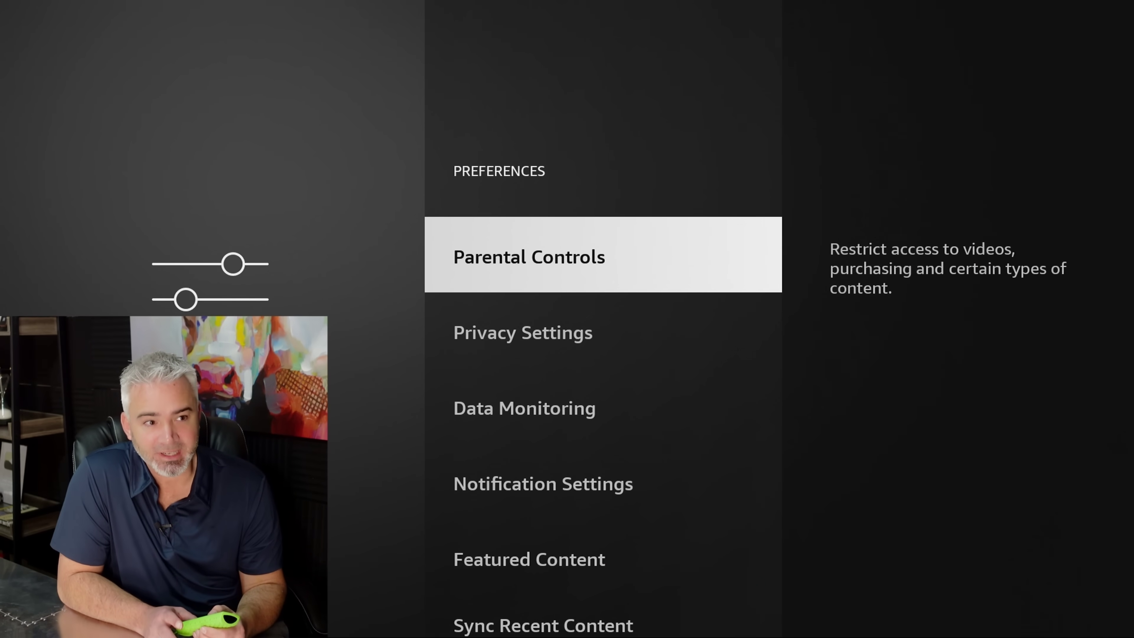
{"action": "key", "text": "Down"}
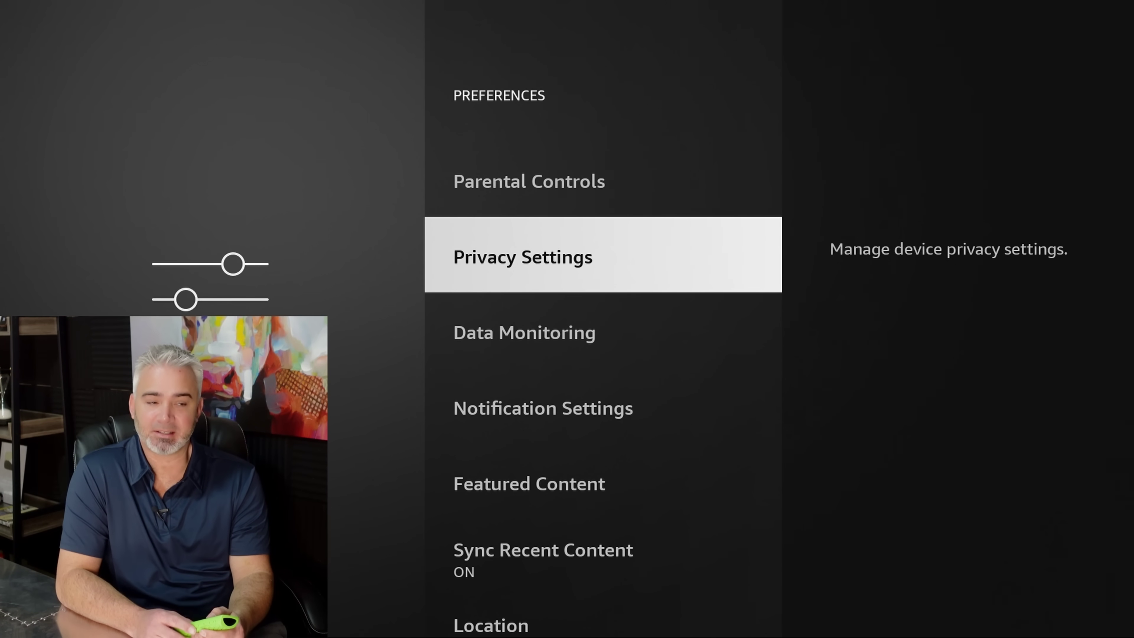
{"action": "key", "text": "Down"}
{"action": "key", "text": "Down"}
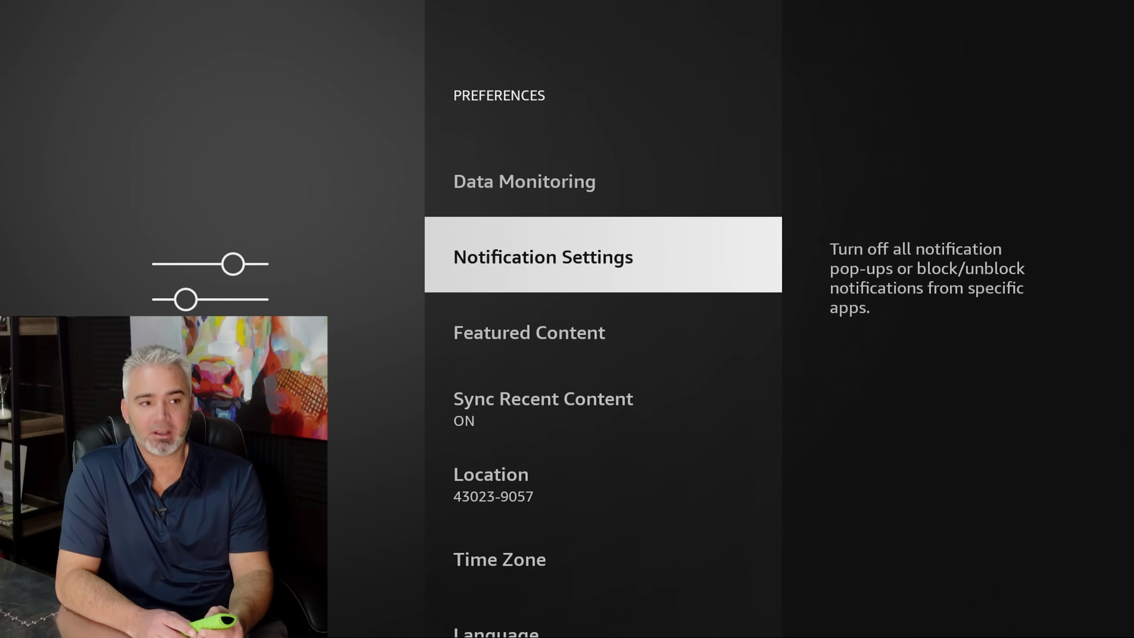
{"action": "key", "text": "Down"}
{"action": "key", "text": "Up"}
{"action": "key", "text": "Up"}
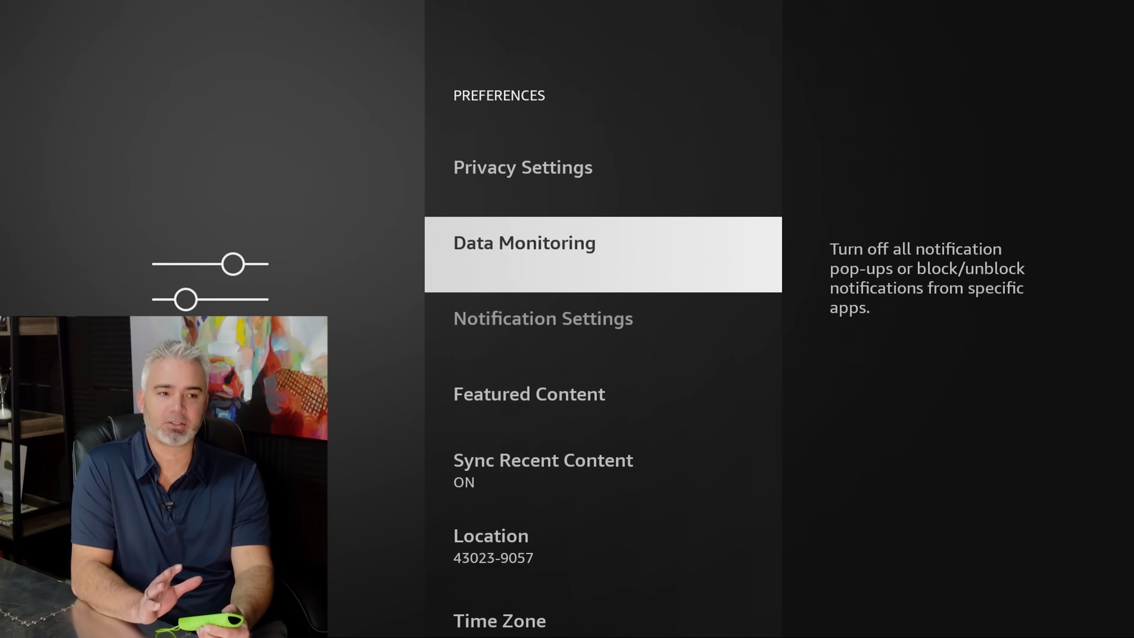
{"action": "key", "text": "Up"}
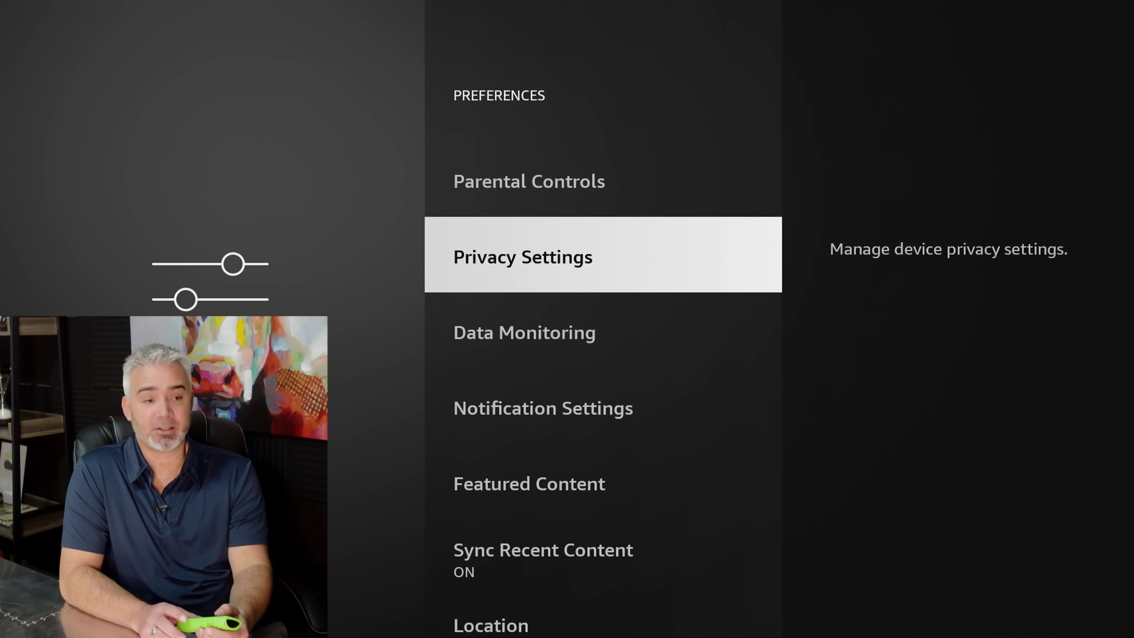
{"action": "key", "text": "Return"}
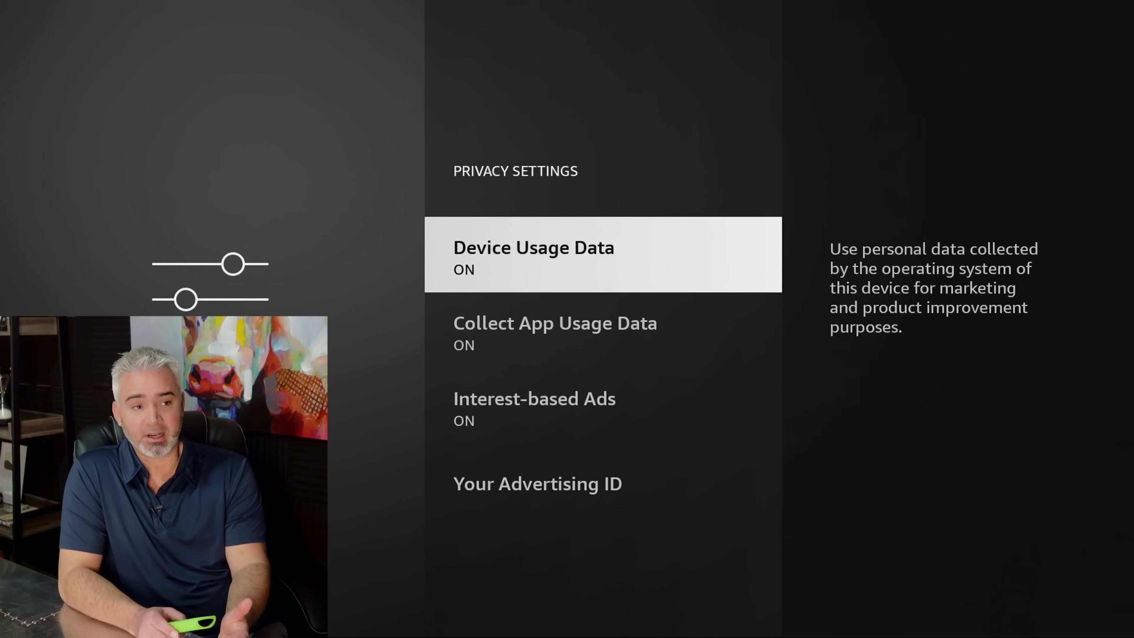
Step: Turn off Device Usage Data, Collect App Usage Data and Interest-based Ads, then return to Preferences
{"action": "key", "text": "Down"}
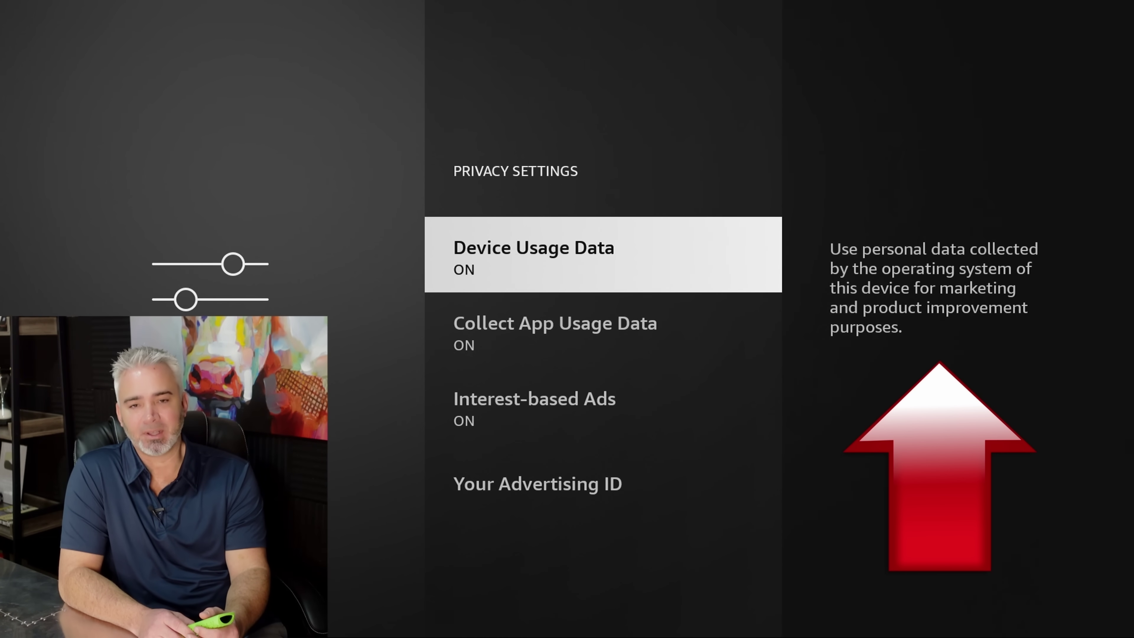
{"action": "key", "text": "Down"}
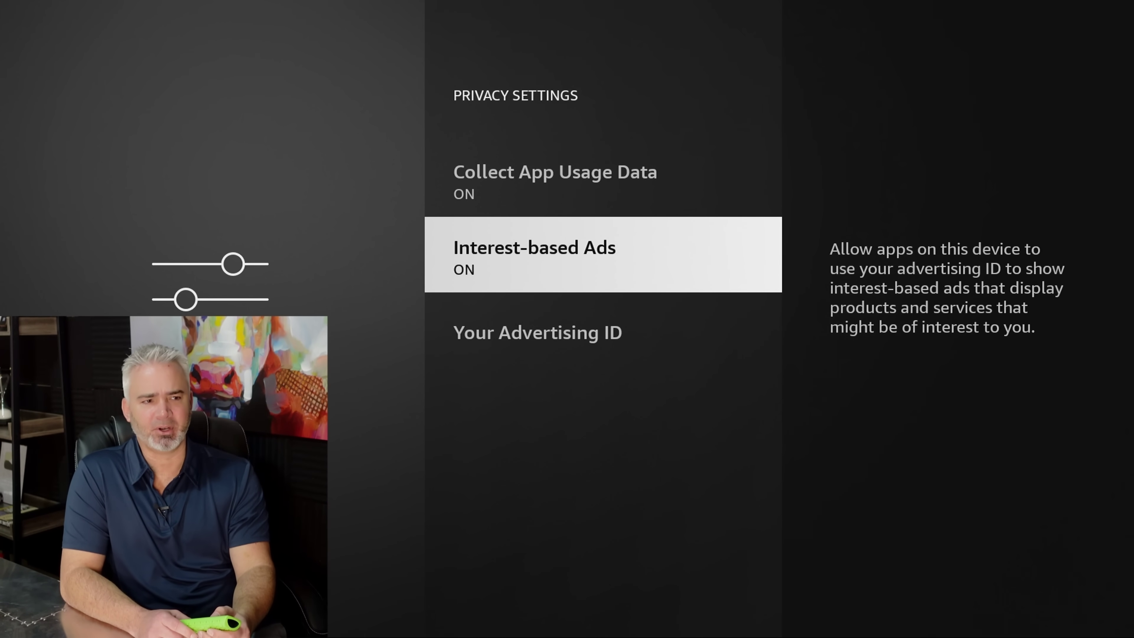
{"action": "key", "text": "Up"}
{"action": "key", "text": "Up"}
{"action": "key", "text": "Return"}
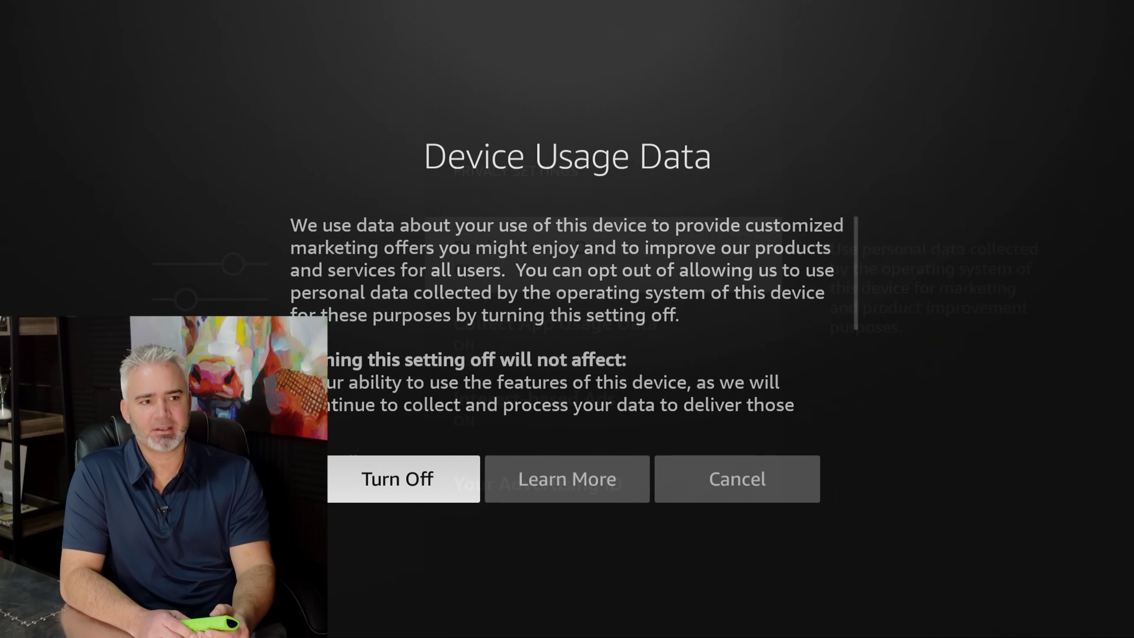
{"action": "key", "text": "Return"}
{"action": "key", "text": "Down"}
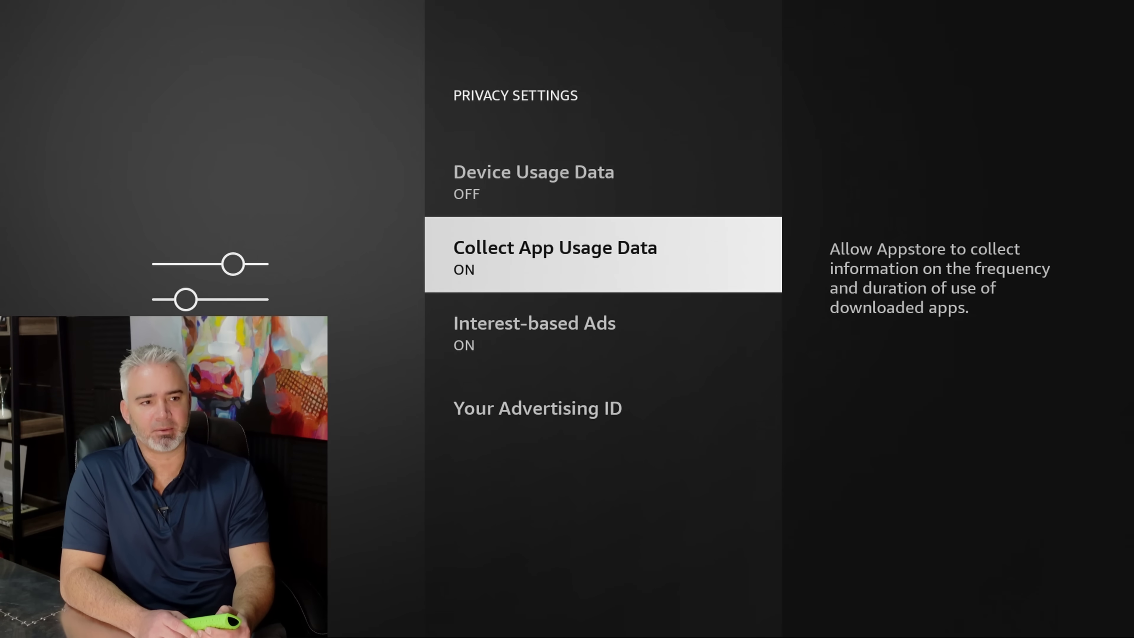
{"action": "key", "text": "Return"}
{"action": "key", "text": "Return"}
{"action": "key", "text": "Down"}
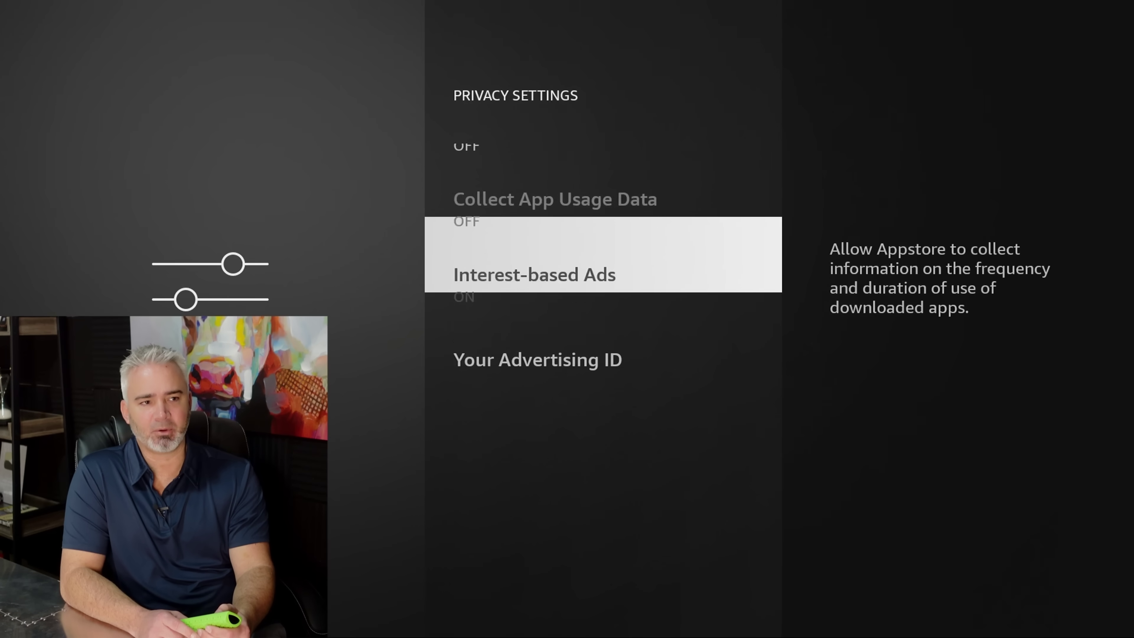
{"action": "key", "text": "Return"}
{"action": "key", "text": "Return"}
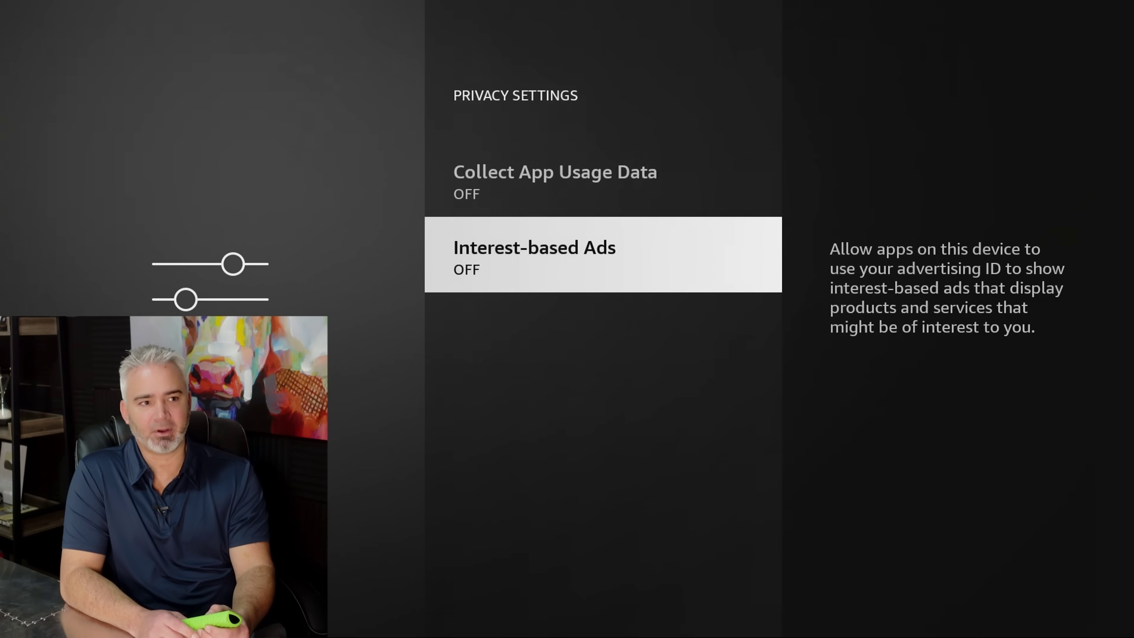
{"action": "key", "text": "Escape"}
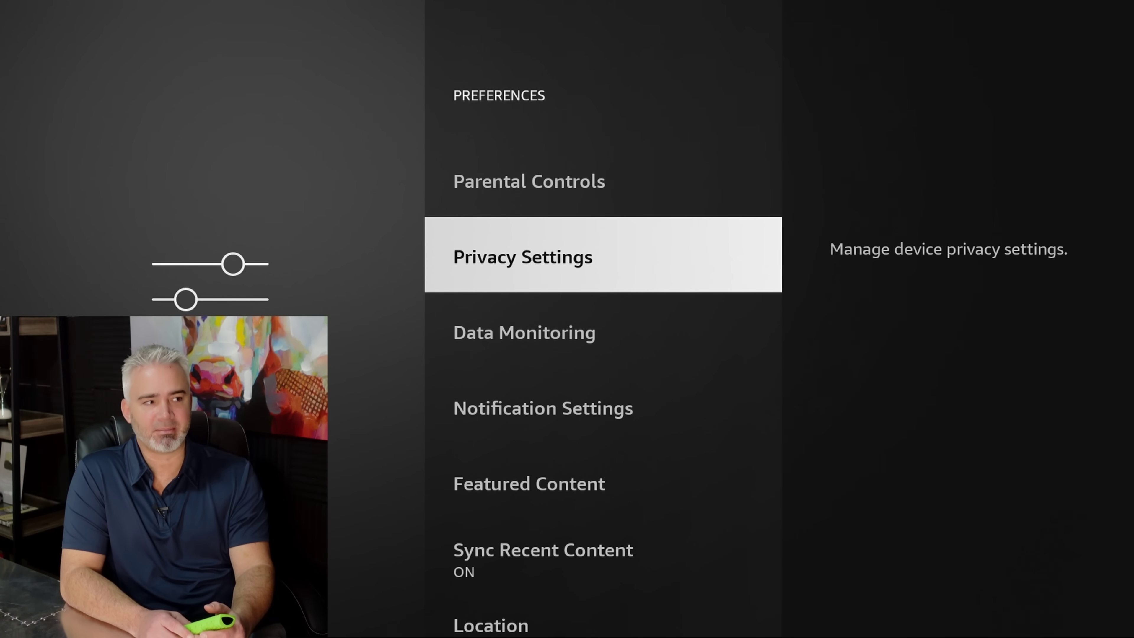
Step: Check that Data Monitoring is OFF and return to the Preferences list
{"action": "key", "text": "Down"}
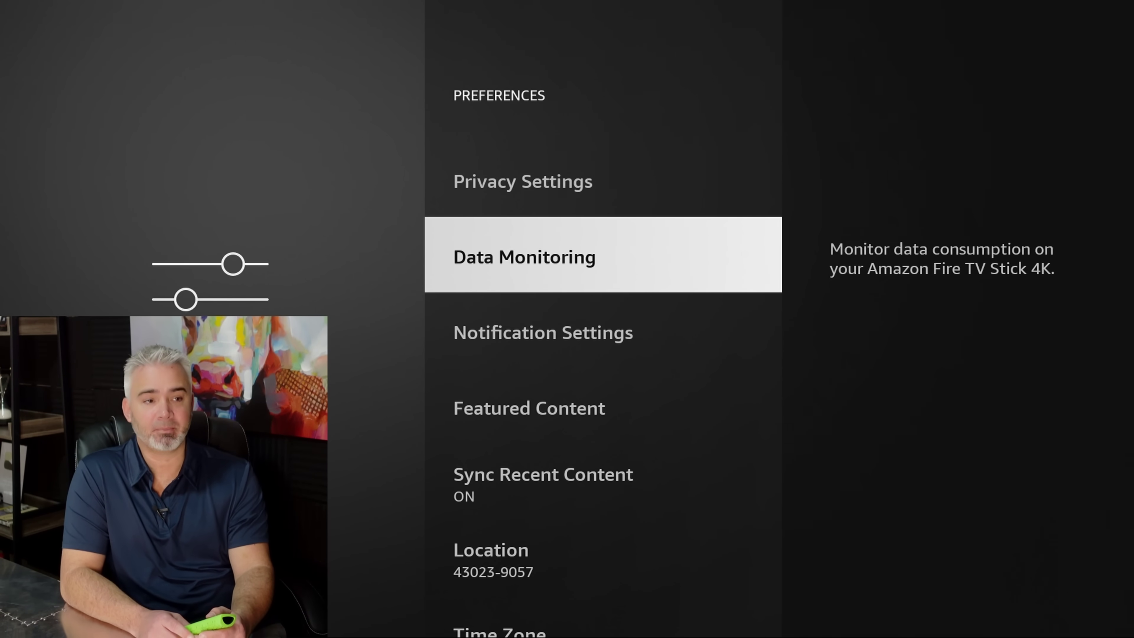
{"action": "key", "text": "Return"}
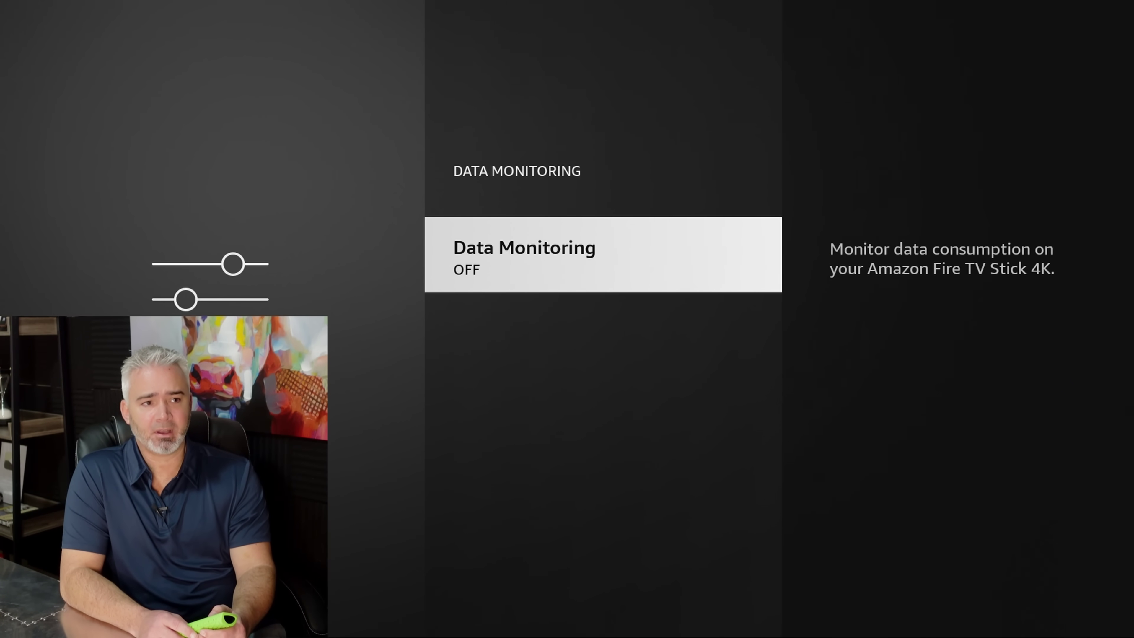
{"action": "key", "text": "Escape"}
Step: Open Notification Settings > App Notifications to see each app's notification status
{"action": "key", "text": "Down"}
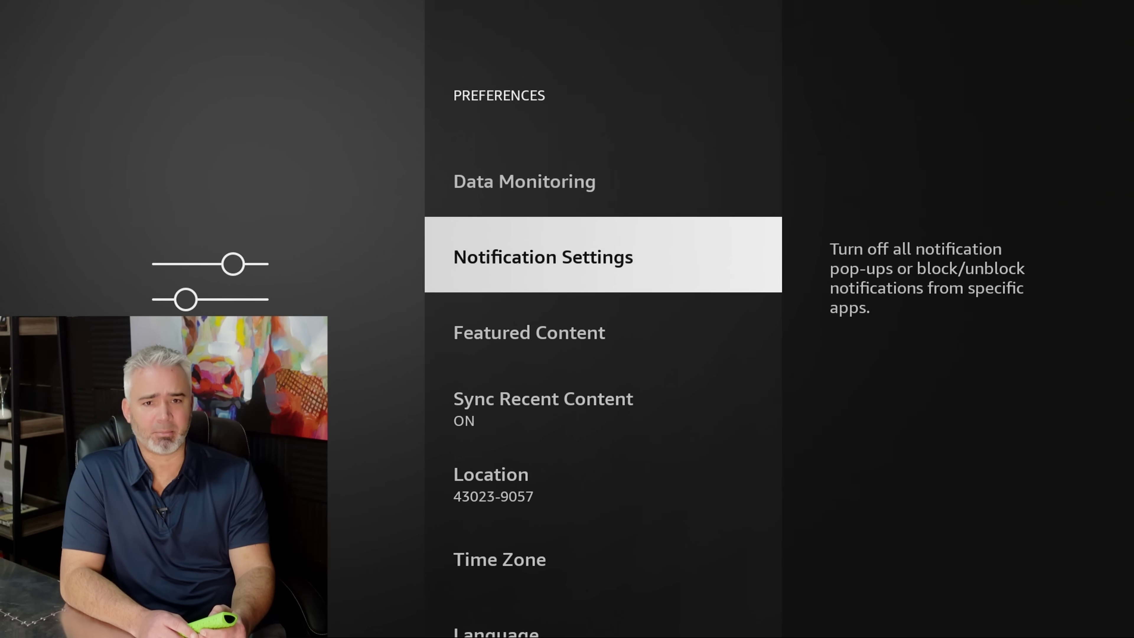
{"action": "key", "text": "Return"}
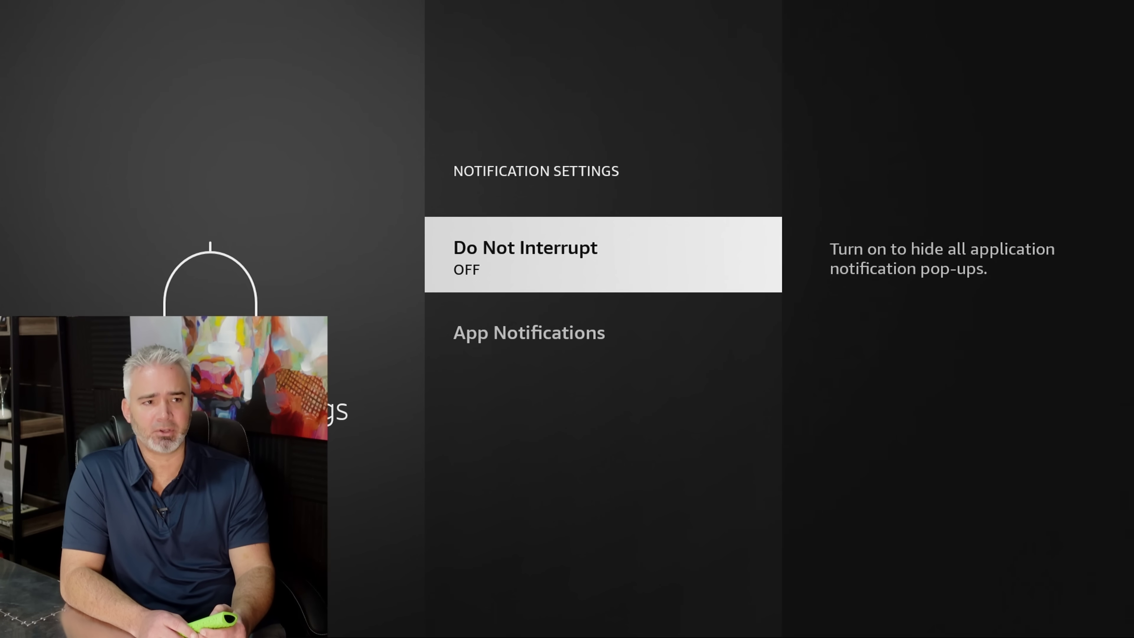
{"action": "key", "text": "Down"}
{"action": "key", "text": "Up"}
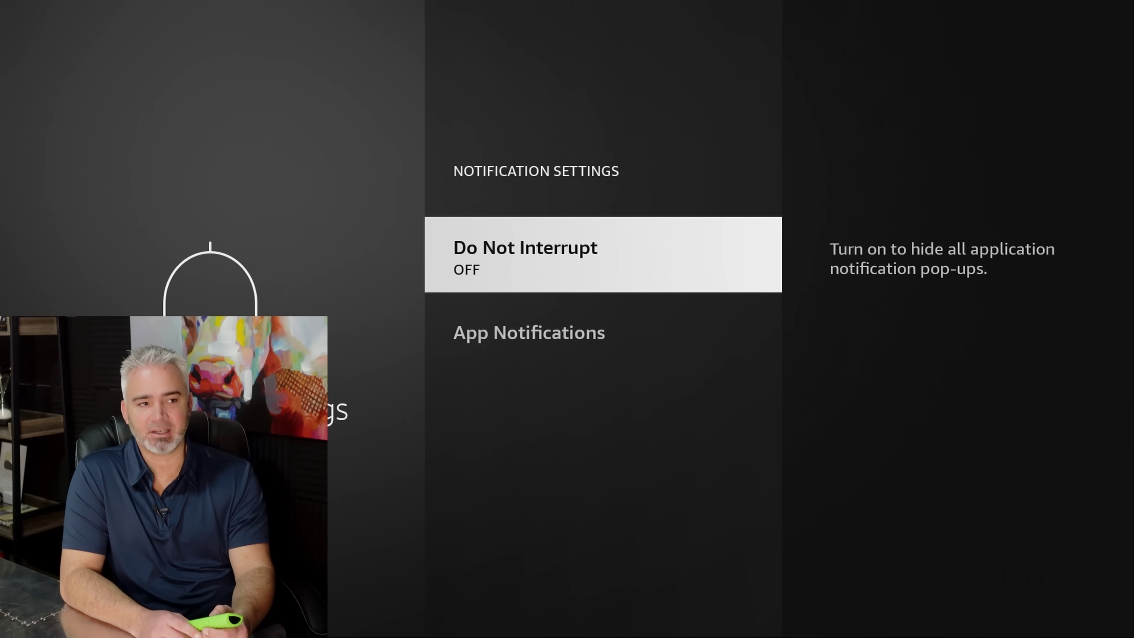
{"action": "key", "text": "Down"}
{"action": "key", "text": "Return"}
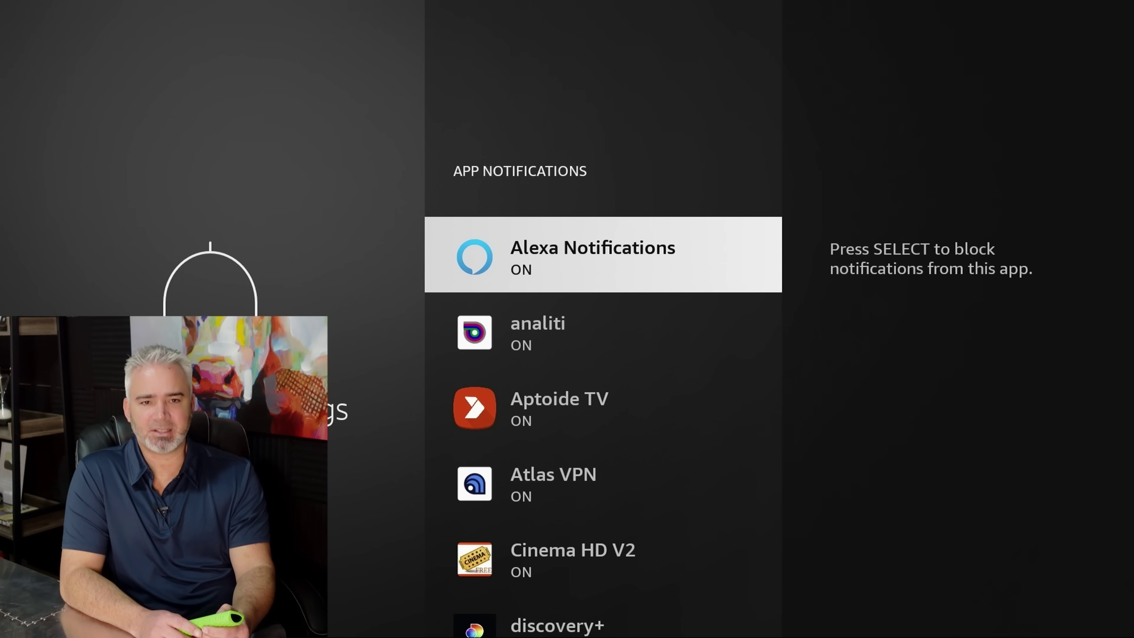
Step: Block notifications from Peacock TV, Plex, Pluto TV, PrivadoVPN, Red Bull TV, Sling TV, Sterling TV, The CW and Tubi
{"action": "key", "text": "Down"}
{"action": "key", "text": "Down"}
{"action": "key", "text": "Down"}
{"action": "key", "text": "Down"}
{"action": "key", "text": "Down"}
{"action": "key", "text": "Down"}
{"action": "key", "text": "Down"}
{"action": "key", "text": "Down"}
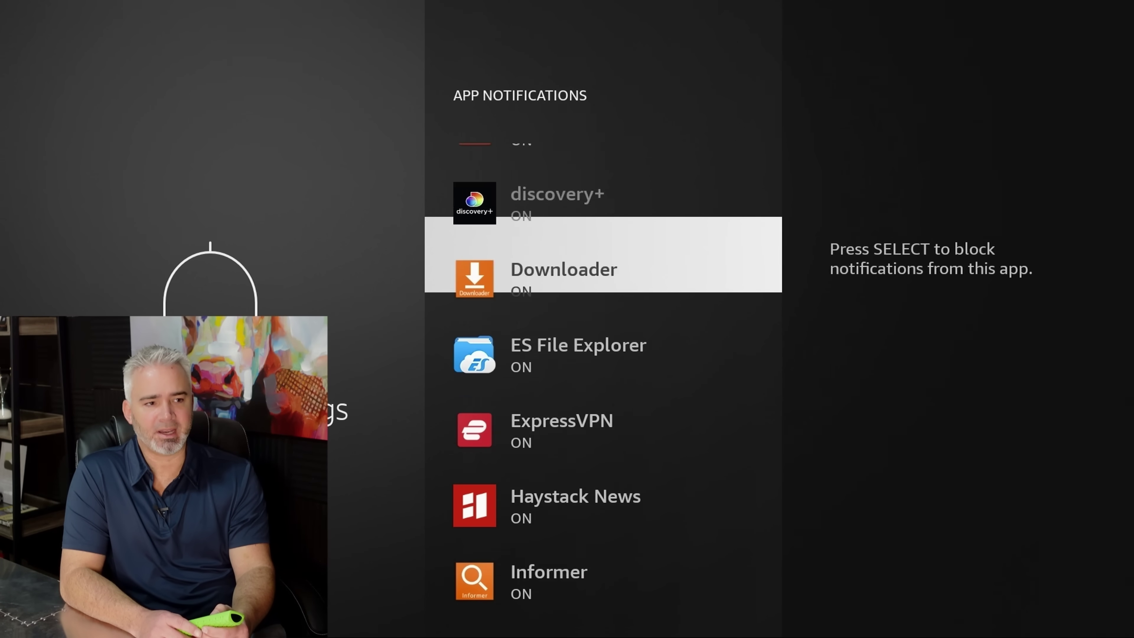
{"action": "key", "text": "Down"}
{"action": "key", "text": "Down"}
{"action": "key", "text": "Down"}
{"action": "key", "text": "Down"}
{"action": "key", "text": "Down"}
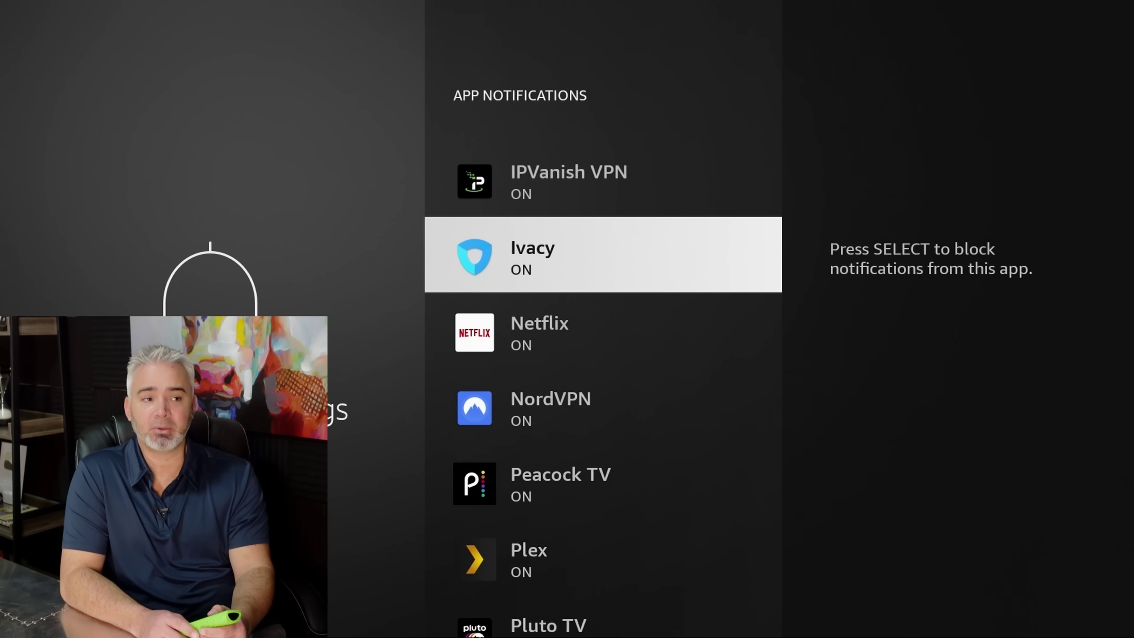
{"action": "key", "text": "Down"}
{"action": "key", "text": "Down"}
{"action": "key", "text": "Down"}
{"action": "key", "text": "Down"}
{"action": "key", "text": "Down"}
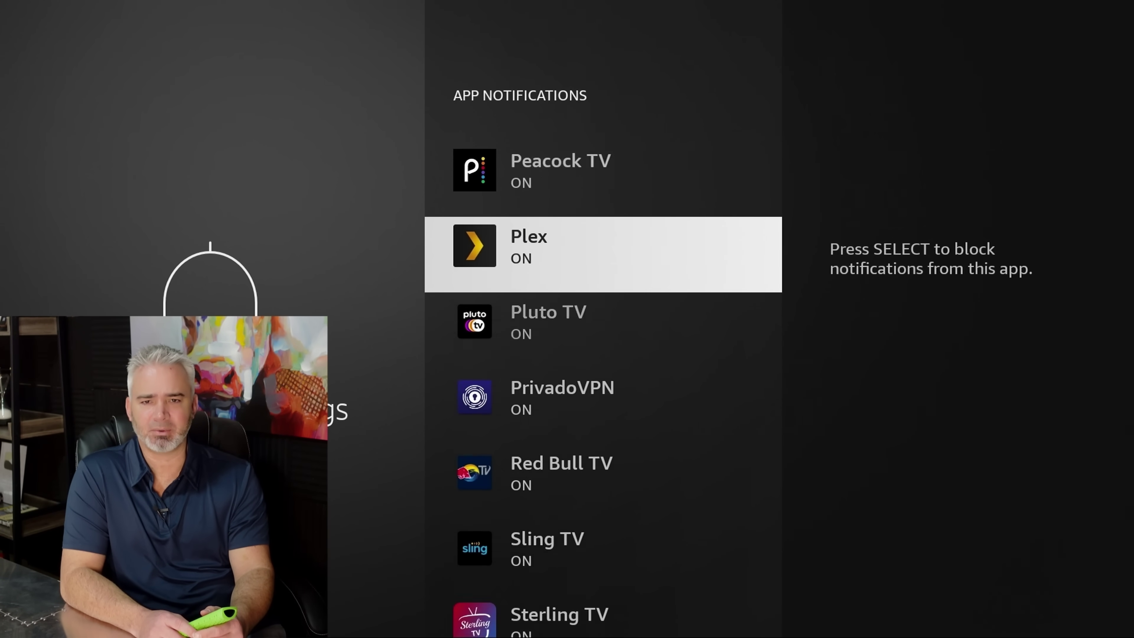
{"action": "key", "text": "Down"}
{"action": "key", "text": "Down"}
{"action": "key", "text": "Down"}
{"action": "key", "text": "Down"}
{"action": "key", "text": "Down"}
{"action": "key", "text": "Up"}
{"action": "key", "text": "Up"}
{"action": "key", "text": "Up"}
{"action": "key", "text": "Up"}
{"action": "key", "text": "Up"}
{"action": "key", "text": "Up"}
{"action": "key", "text": "Up"}
{"action": "key", "text": "Up"}
{"action": "key", "text": "Up"}
{"action": "key", "text": "Up"}
{"action": "key", "text": "Down"}
{"action": "key", "text": "Down"}
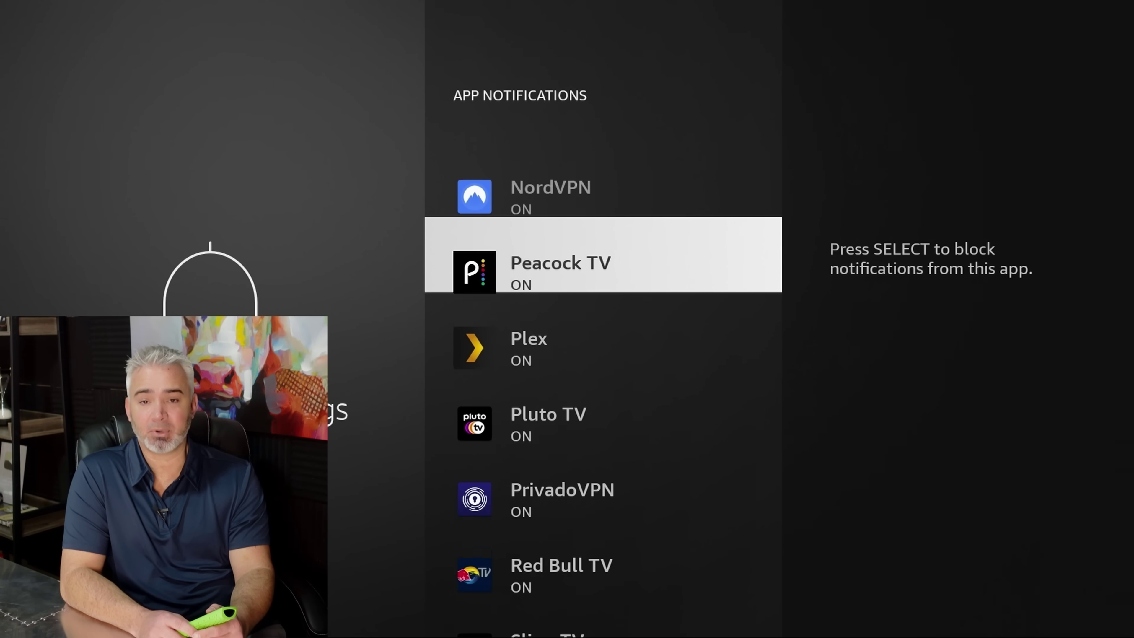
{"action": "key", "text": "Return"}
{"action": "key", "text": "Down"}
{"action": "key", "text": "Return"}
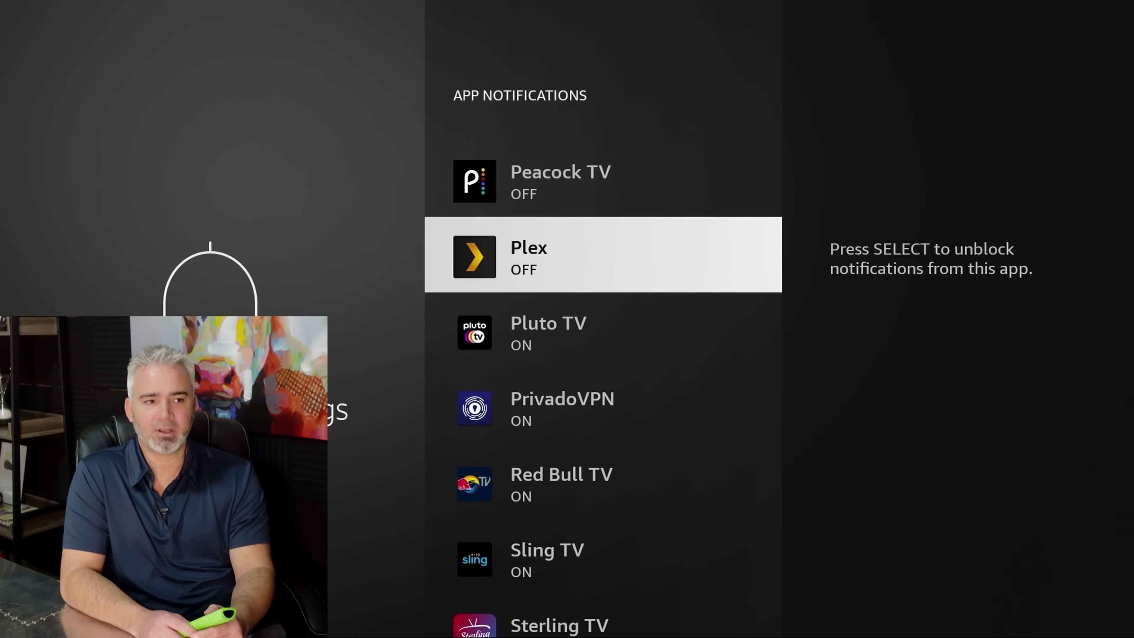
{"action": "key", "text": "Down"}
{"action": "key", "text": "Return"}
{"action": "key", "text": "Down"}
{"action": "key", "text": "Return"}
{"action": "key", "text": "Down"}
{"action": "key", "text": "Return"}
{"action": "key", "text": "Down"}
{"action": "key", "text": "Return"}
{"action": "key", "text": "Down"}
{"action": "key", "text": "Return"}
{"action": "key", "text": "Down"}
{"action": "key", "text": "Return"}
{"action": "key", "text": "Down"}
{"action": "key", "text": "Return"}
Step: Block Haystack News, Informer, IPVanish VPN, Ivacy, Netflix and NordVPN notifications, then return to Preferences
{"action": "key", "text": "Up"}
{"action": "key", "text": "Up"}
{"action": "key", "text": "Up"}
{"action": "key", "text": "Up"}
{"action": "key", "text": "Up"}
{"action": "key", "text": "Up"}
{"action": "key", "text": "Up"}
{"action": "key", "text": "Up"}
{"action": "key", "text": "Up"}
{"action": "key", "text": "Up"}
{"action": "key", "text": "Up"}
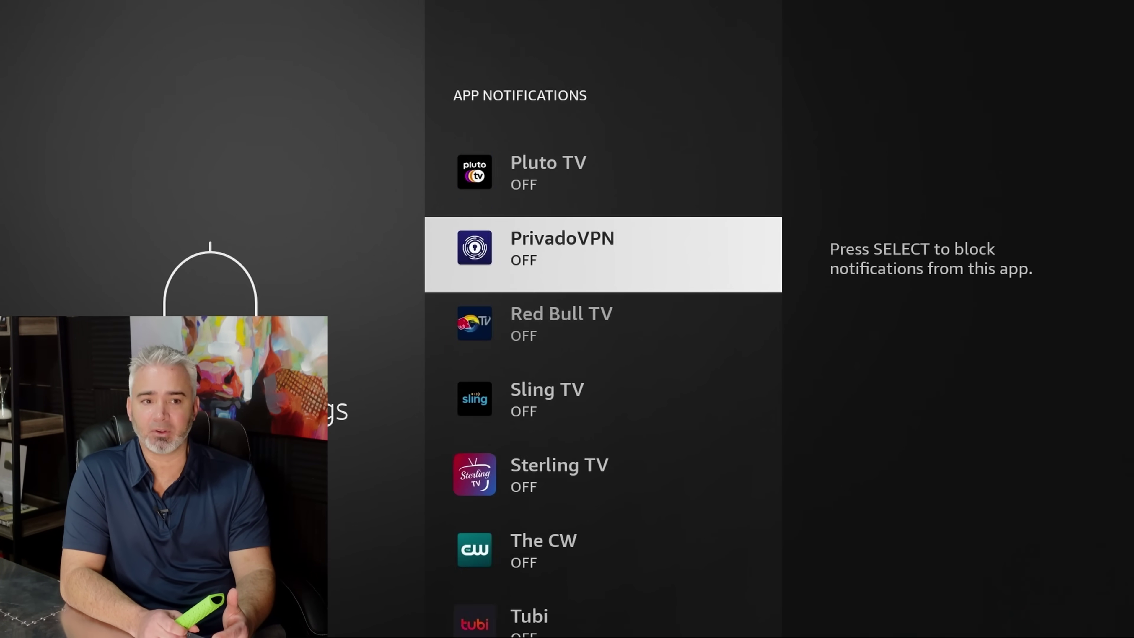
{"action": "key", "text": "Up"}
{"action": "key", "text": "Up"}
{"action": "key", "text": "Up"}
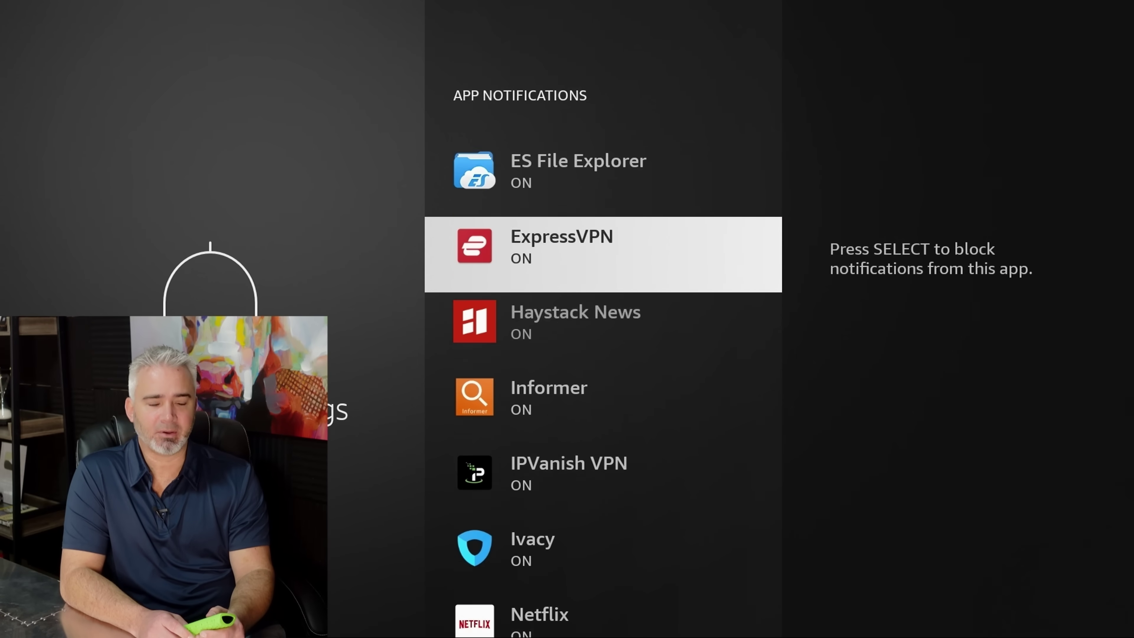
{"action": "key", "text": "Down"}
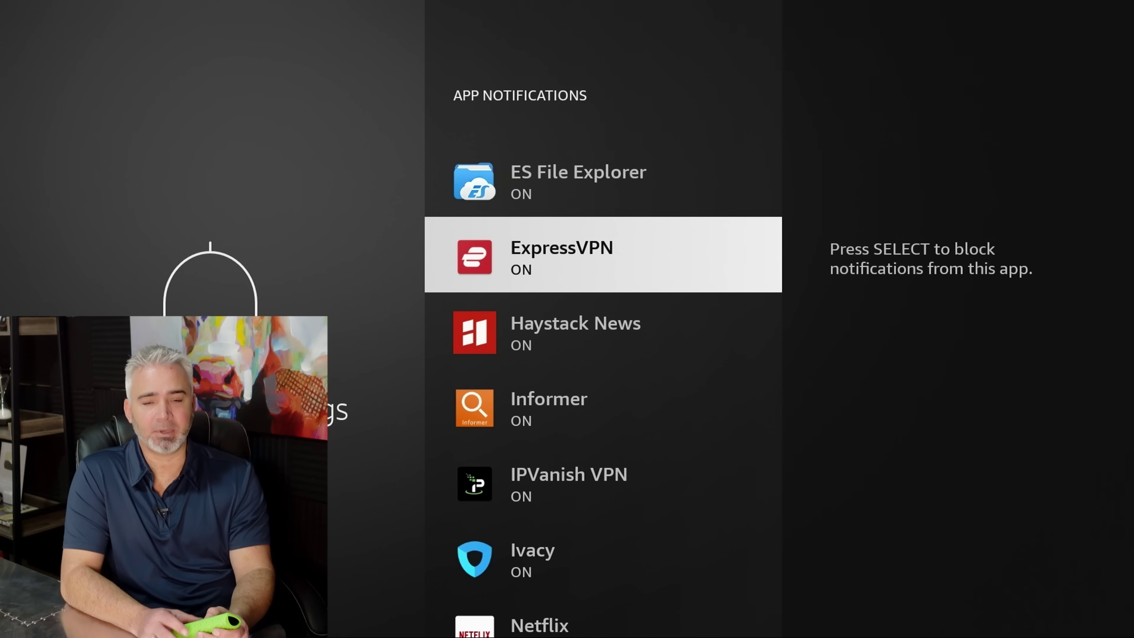
{"action": "key", "text": "Down"}
{"action": "key", "text": "Return"}
{"action": "key", "text": "Down"}
{"action": "key", "text": "Return"}
{"action": "key", "text": "Down"}
{"action": "key", "text": "Return"}
{"action": "key", "text": "Down"}
{"action": "key", "text": "Return"}
{"action": "key", "text": "Down"}
{"action": "key", "text": "Return"}
{"action": "key", "text": "Down"}
{"action": "key", "text": "Return"}
{"action": "key", "text": "Down"}
{"action": "key", "text": "Up"}
{"action": "key", "text": "Escape"}
{"action": "key", "text": "Escape"}
{"action": "key", "text": "Down"}
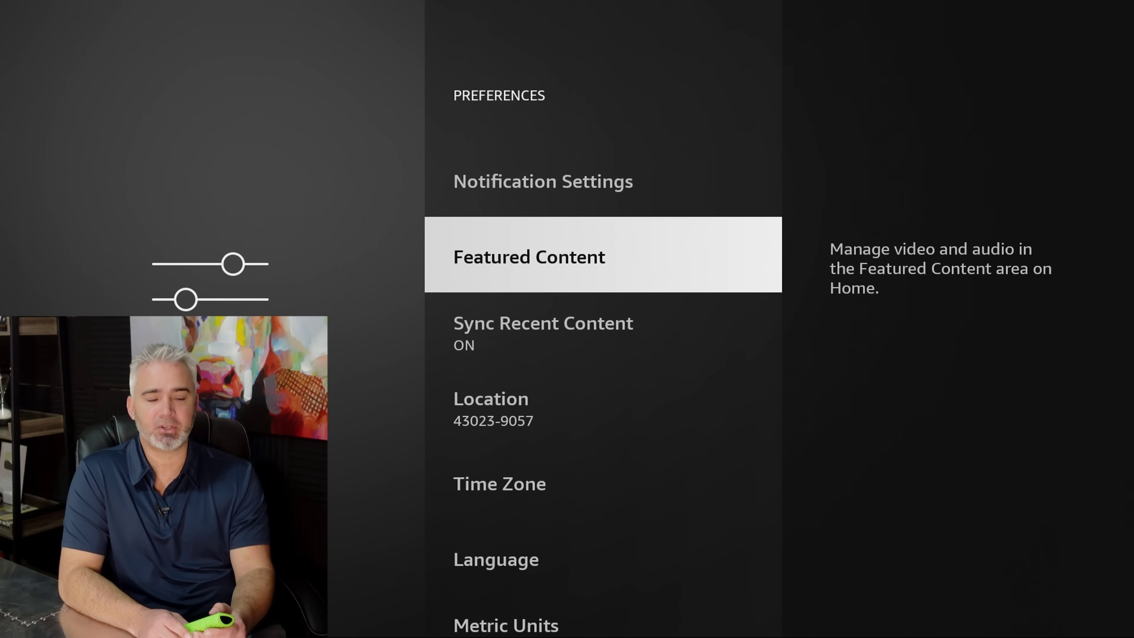
{"action": "key", "text": "Return"}
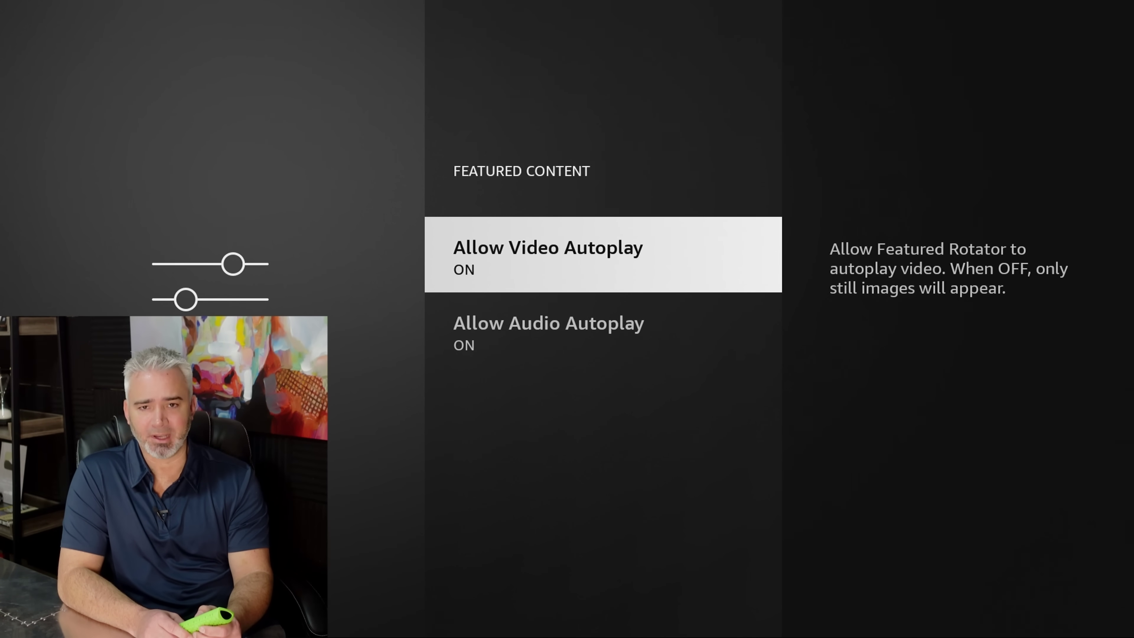
{"action": "key", "text": "Escape"}
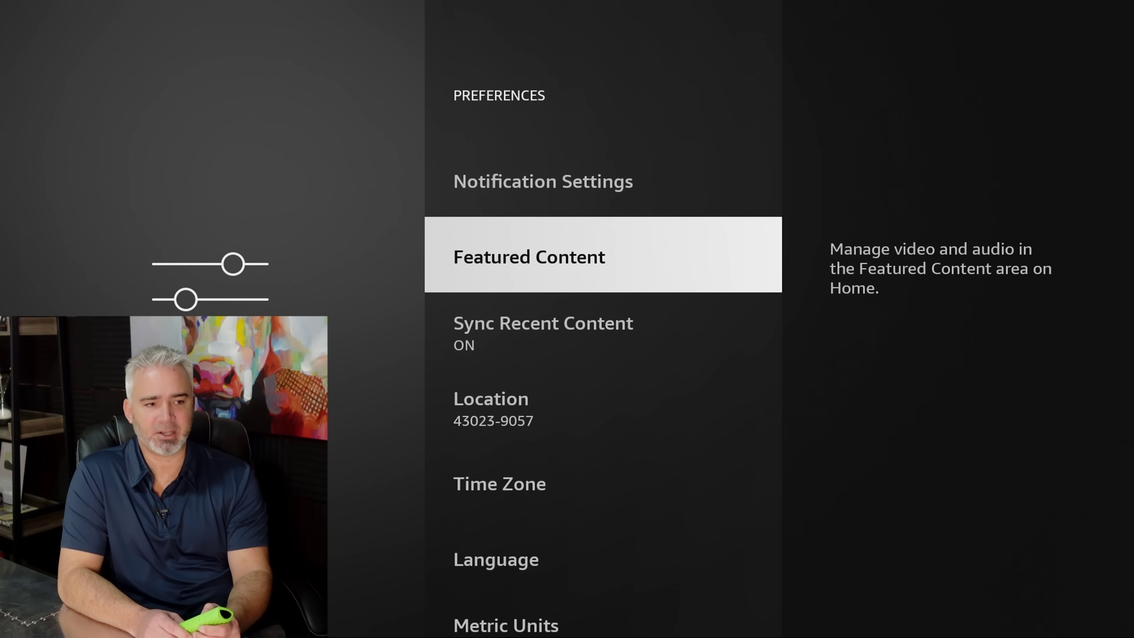